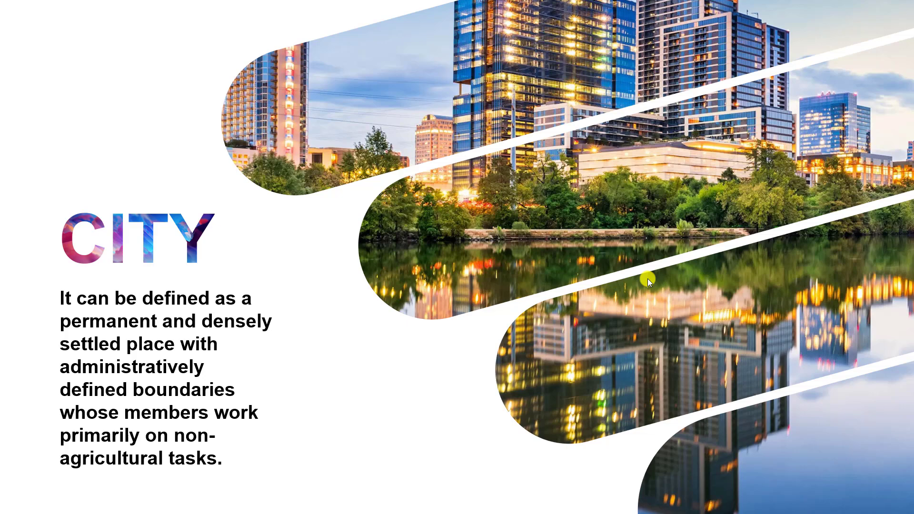
# End the slideshow of the finished slide and return to the new, empty presentation
pyautogui.press('Escape')
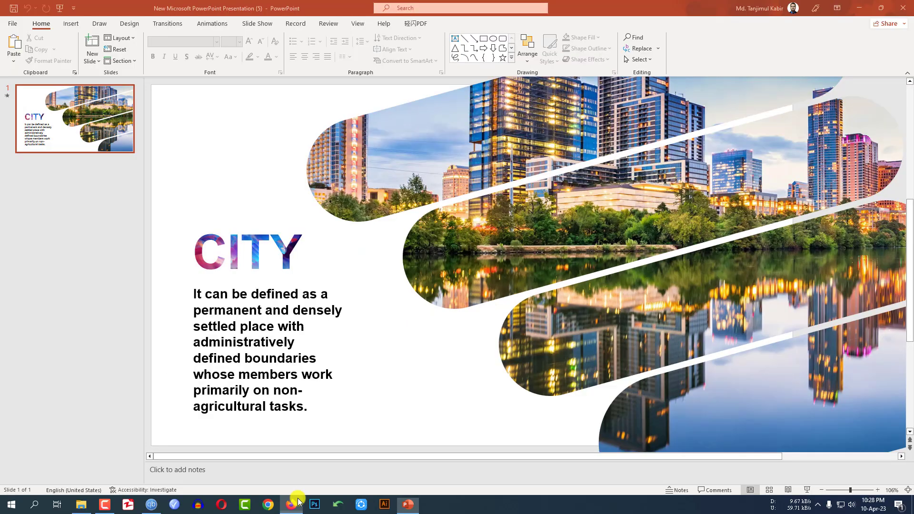
pyautogui.click(291, 503)
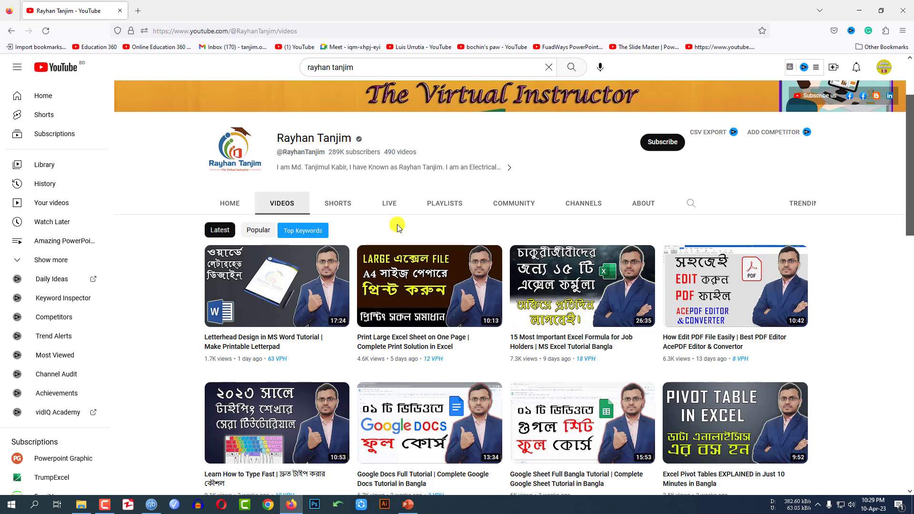
pyautogui.hotkey('alt', 'Tab')
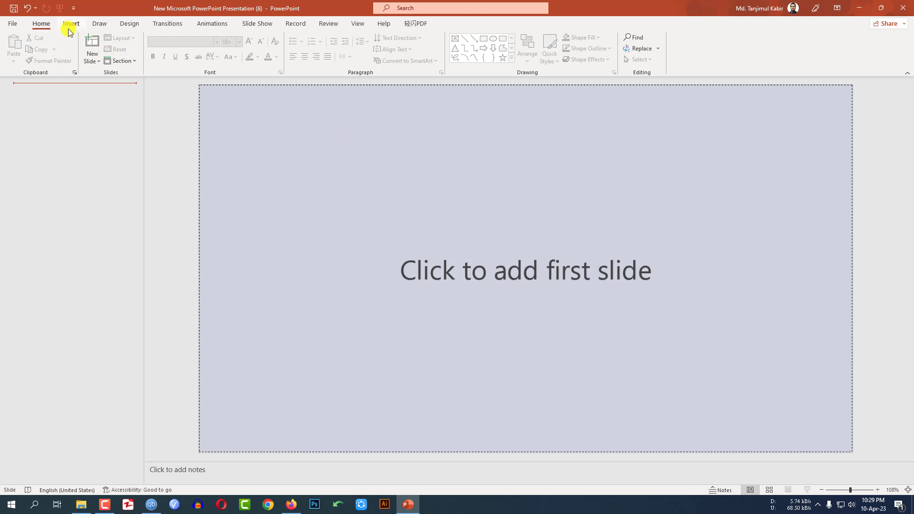
# Add a blank slide and draw a rounded rectangle on it
pyautogui.click(92, 61)
pyautogui.click(109, 196)
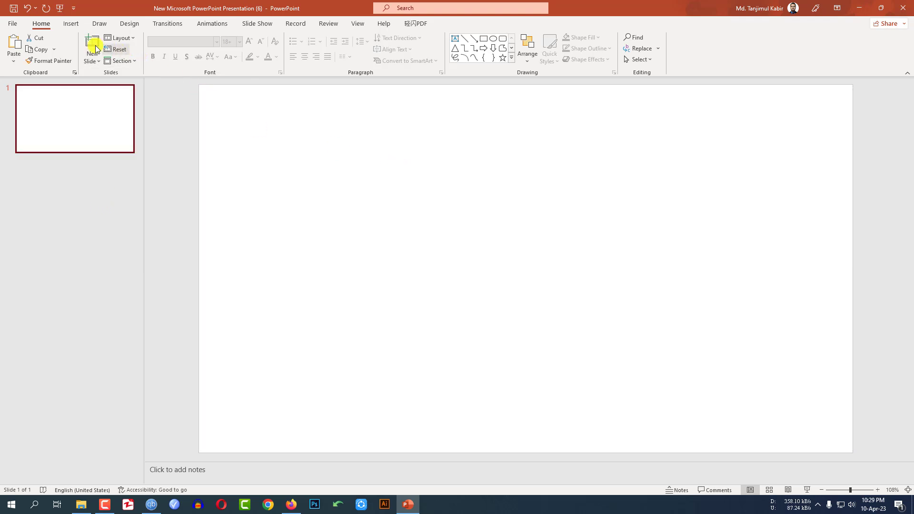
pyautogui.click(72, 26)
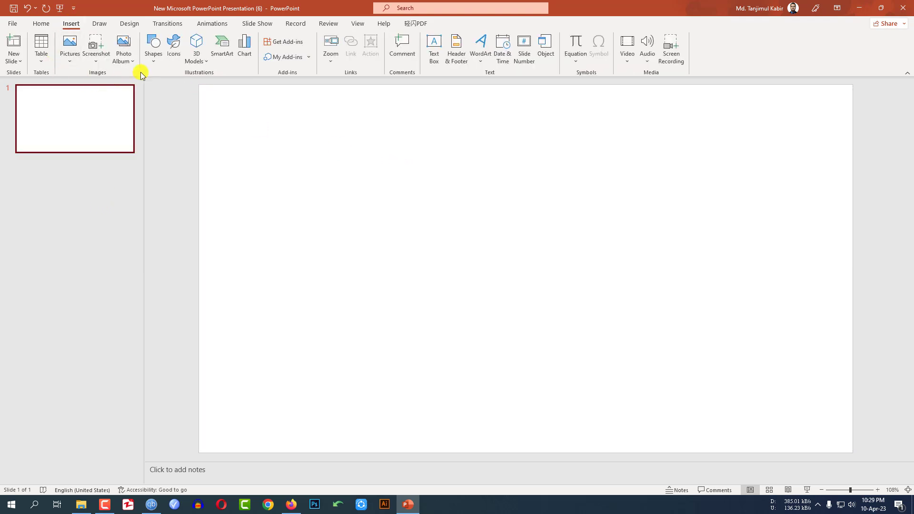
pyautogui.click(152, 64)
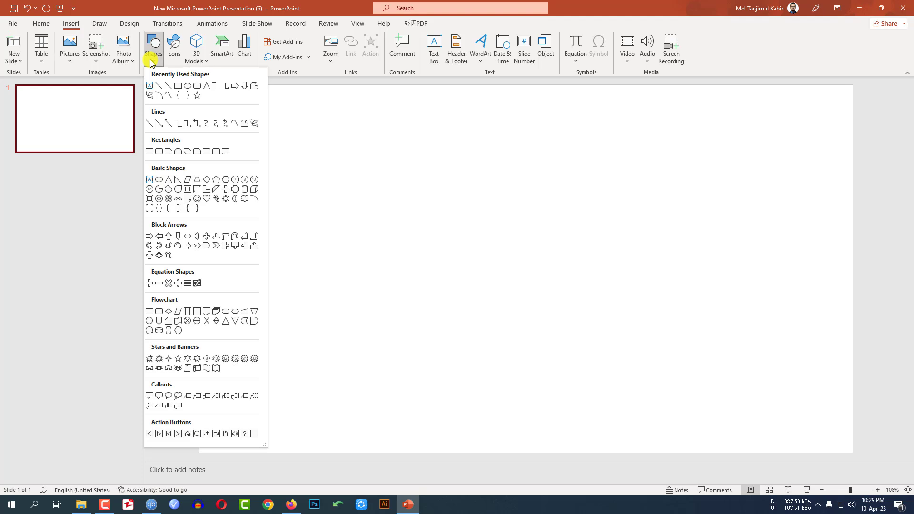
pyautogui.click(197, 89)
pyautogui.moveTo(418, 180); pyautogui.dragTo(638, 275)
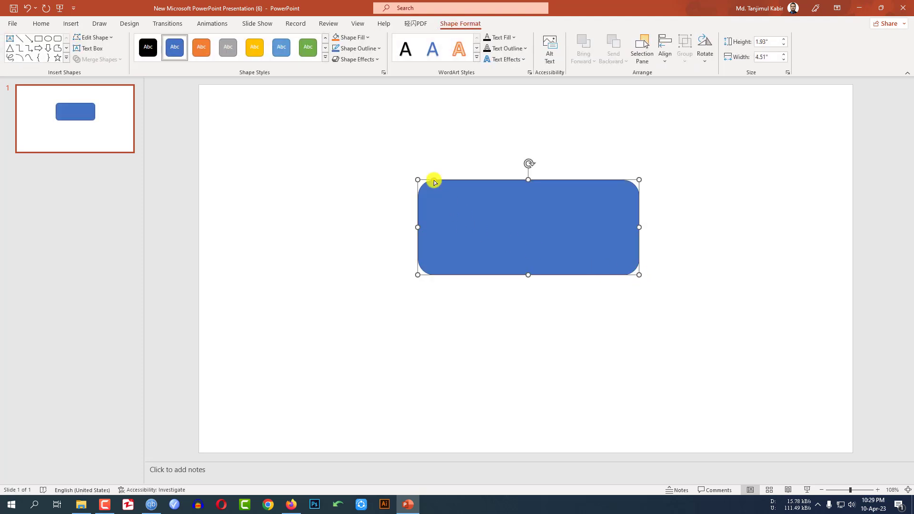
# Round it into a 6.79" pill with no outline, tilted about 15°, placed top-right
pyautogui.moveTo(433, 181); pyautogui.dragTo(490, 214)
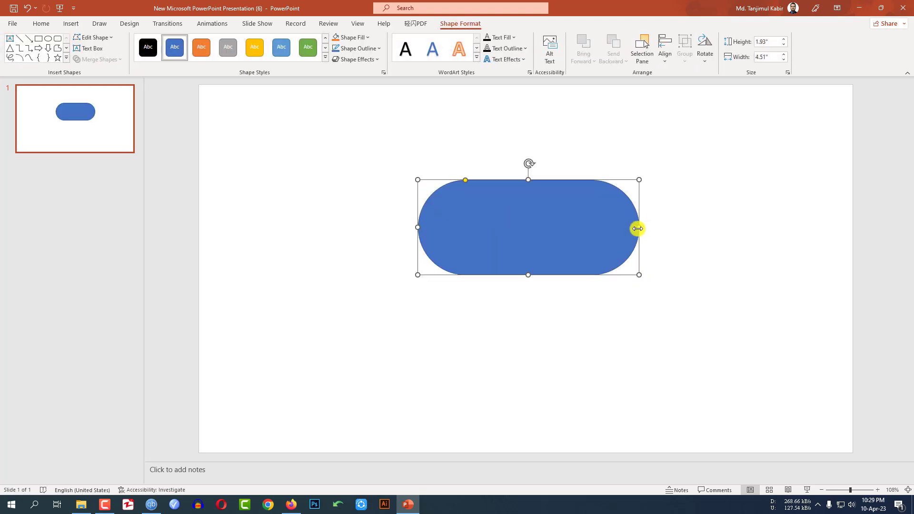
pyautogui.moveTo(638, 229); pyautogui.dragTo(751, 227)
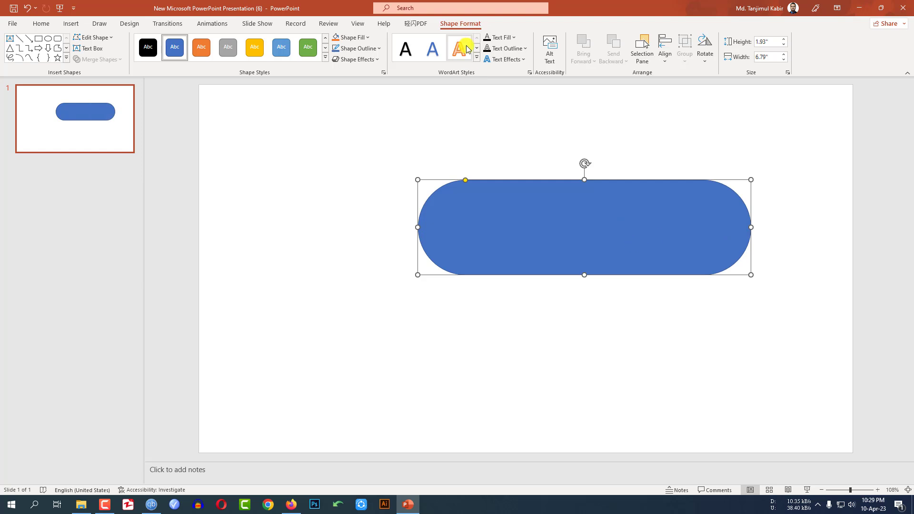
pyautogui.click(373, 49)
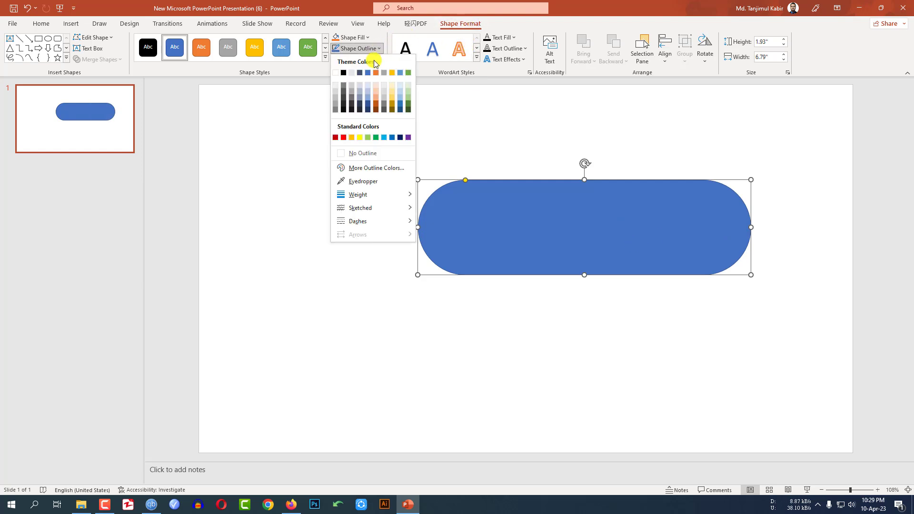
pyautogui.click(367, 153)
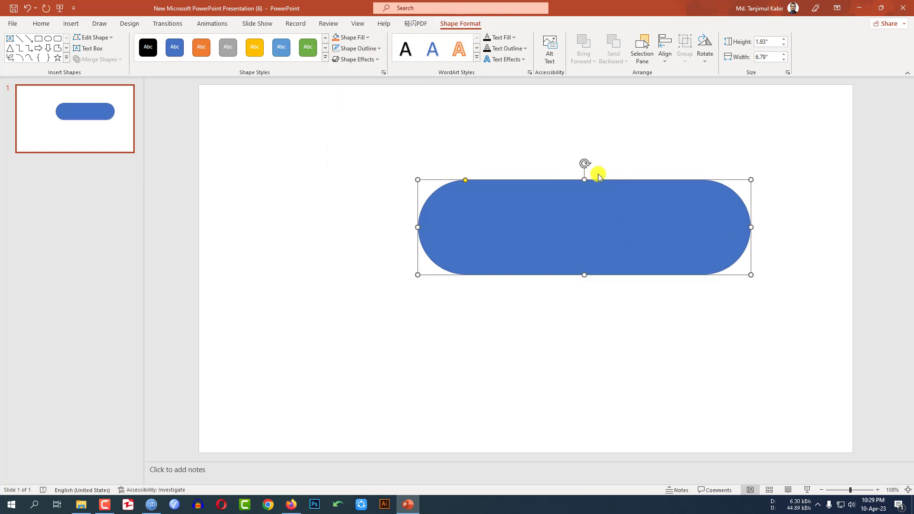
pyautogui.moveTo(585, 163)
pyautogui.mouseDown()
pyautogui.moveTo(566, 159)
pyautogui.moveTo(567, 170)
pyautogui.mouseUp()
pyautogui.moveTo(600, 222); pyautogui.dragTo(650, 133)
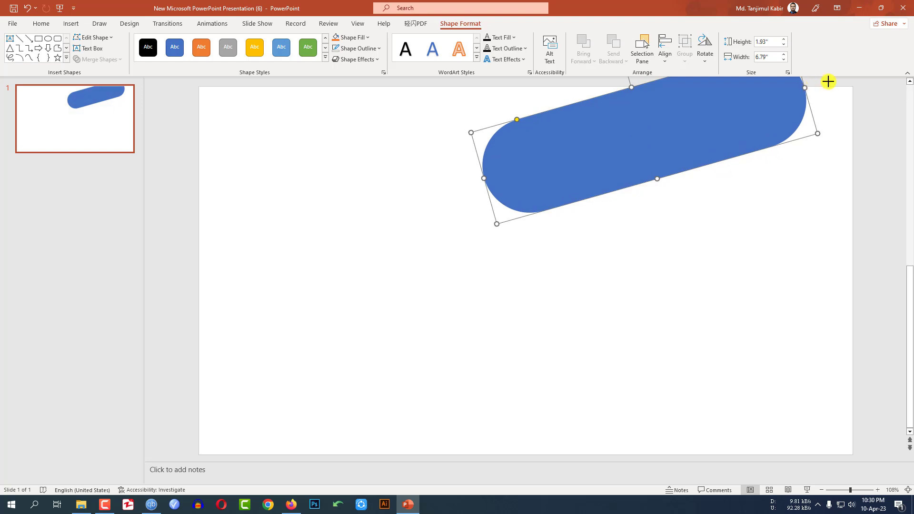
# Stretch the pill to 8.37" and stack a copy directly beneath it
pyautogui.moveTo(828, 81); pyautogui.dragTo(877, 57)
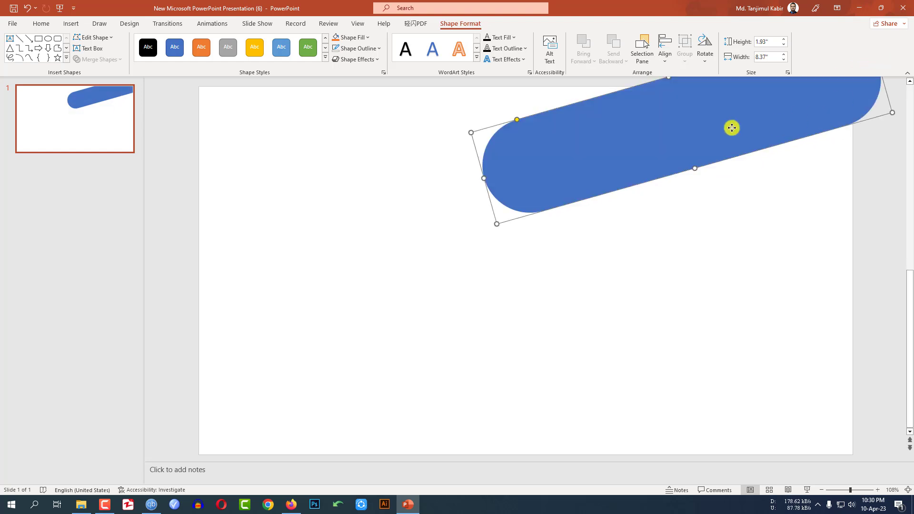
pyautogui.hotkey('ctrl', 'z')
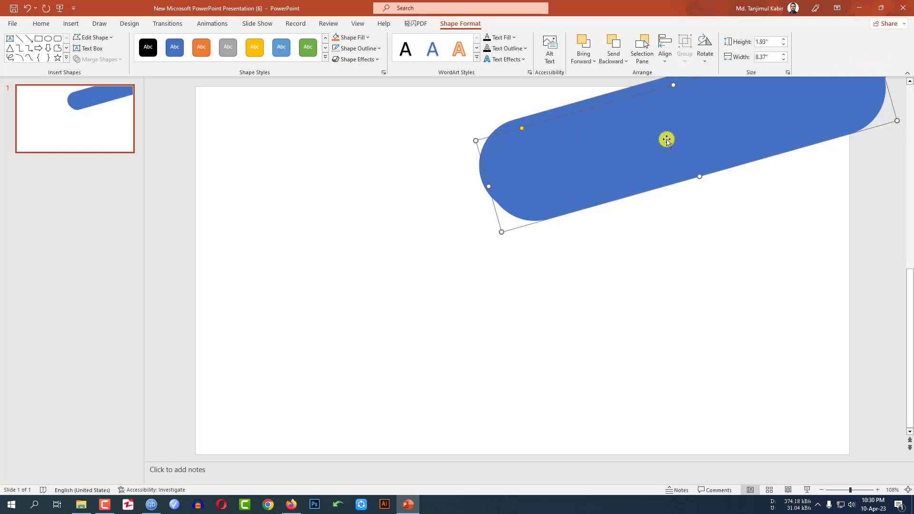
pyautogui.keyDown('ctrl'); pyautogui.moveTo(666, 140); pyautogui.dragTo(720, 215); pyautogui.keyUp('ctrl')
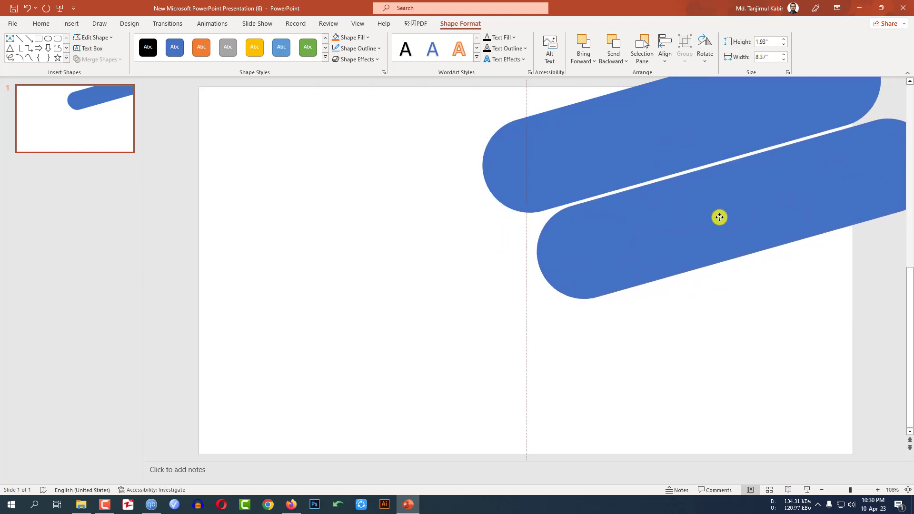
pyautogui.moveTo(638, 147); pyautogui.dragTo(624, 155)
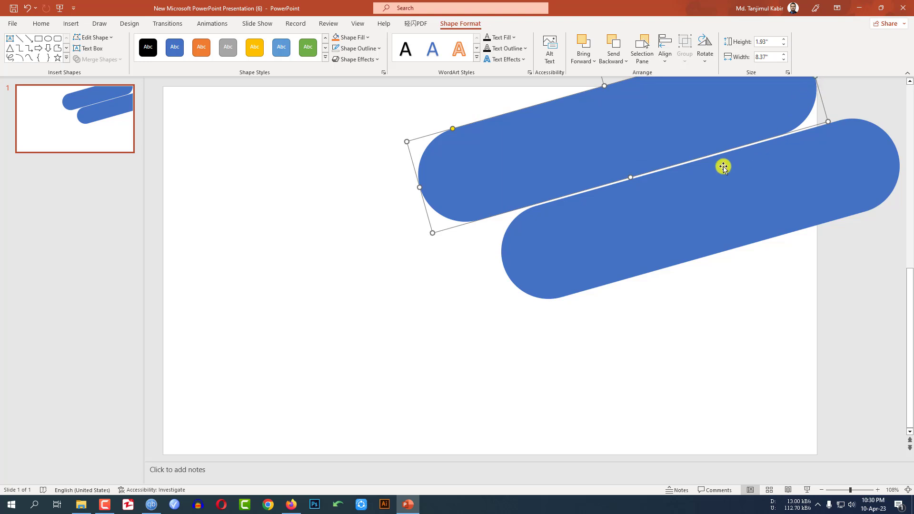
pyautogui.keyDown('ctrl'); pyautogui.scroll(-1, 723, 167); pyautogui.keyUp('ctrl')
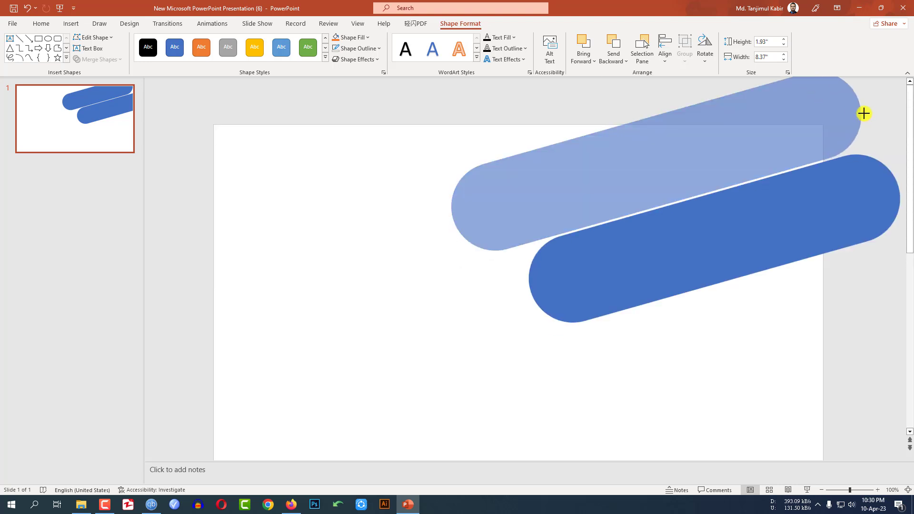
pyautogui.moveTo(822, 129); pyautogui.dragTo(863, 113)
# Add third and fourth pill copies stepping down-right with thin white gaps
pyautogui.click(723, 245)
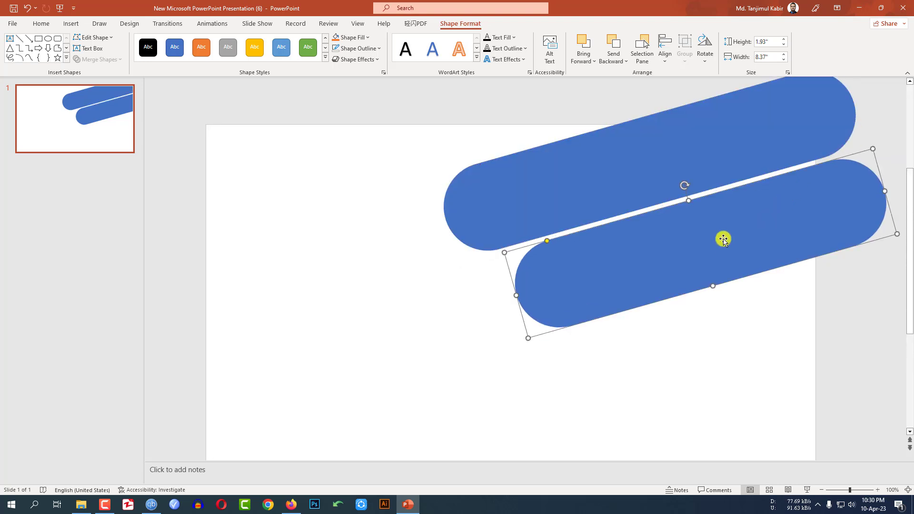
pyautogui.moveTo(689, 249)
pyautogui.keyDown('ctrl'); pyautogui.mouseDown()
pyautogui.moveTo(752, 328)
pyautogui.moveTo(732, 321)
pyautogui.mouseUp(); pyautogui.keyUp('ctrl')
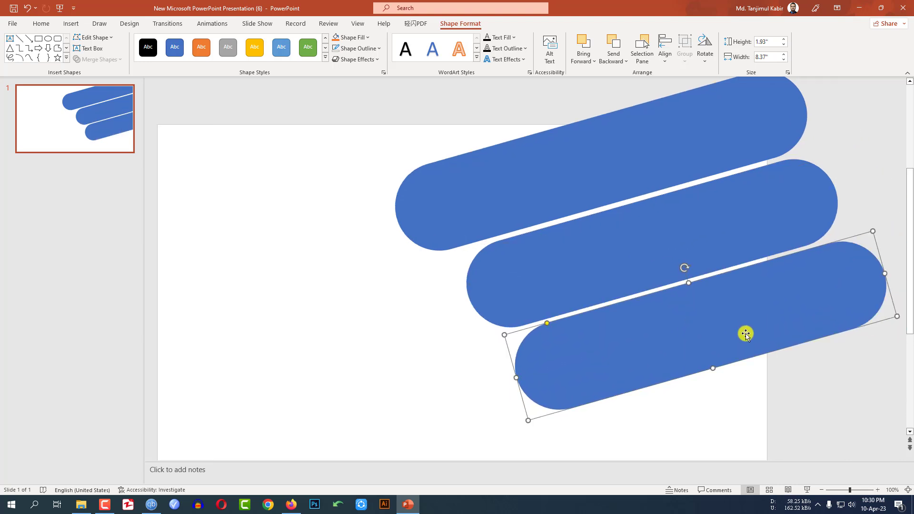
pyautogui.hotkey('ctrl', 'd')
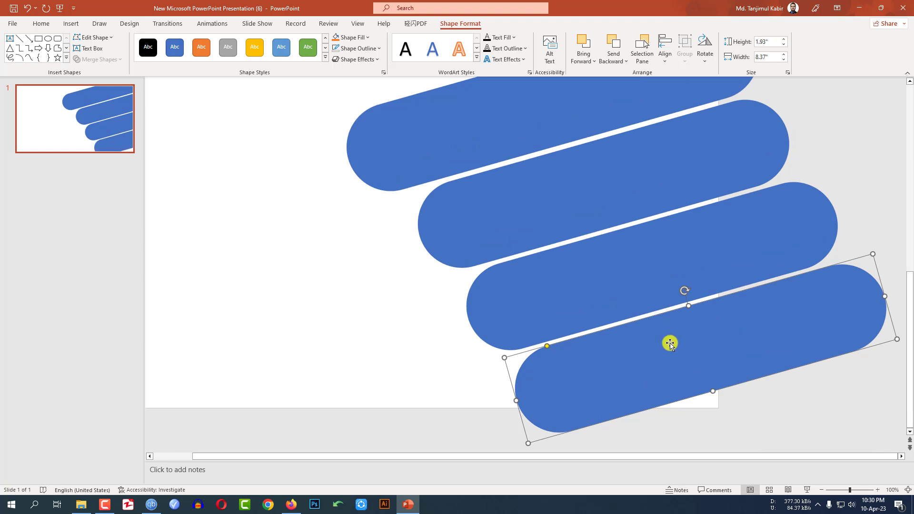
pyautogui.moveTo(669, 341)
pyautogui.mouseDown()
pyautogui.moveTo(710, 363)
pyautogui.moveTo(704, 352)
pyautogui.mouseUp()
pyautogui.click(788, 407)
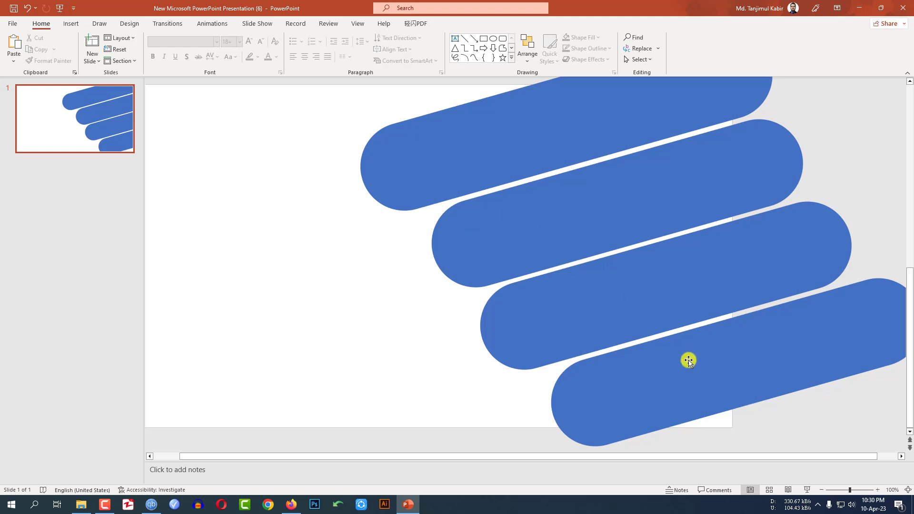
# Select all four pills and nudge them left together
pyautogui.hotkey('ctrl', 'a')
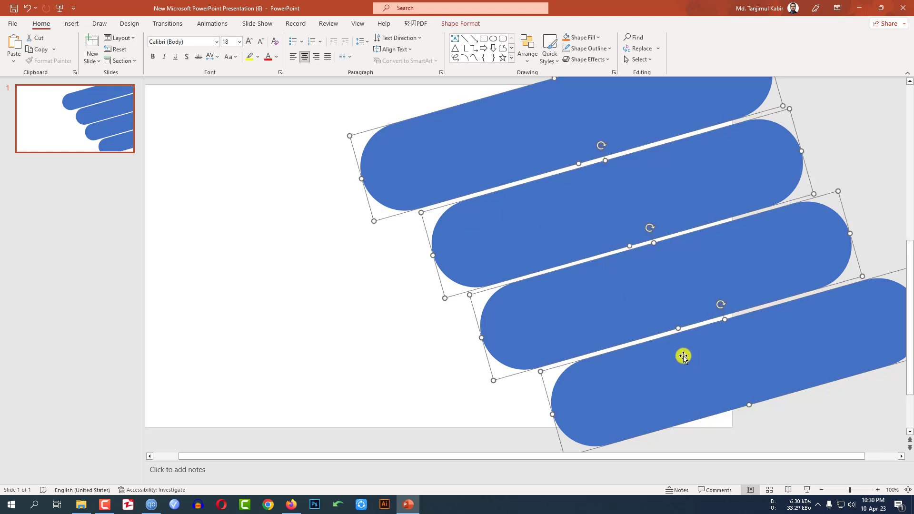
pyautogui.press('Left')
pyautogui.press('Left')
pyautogui.press('Left')
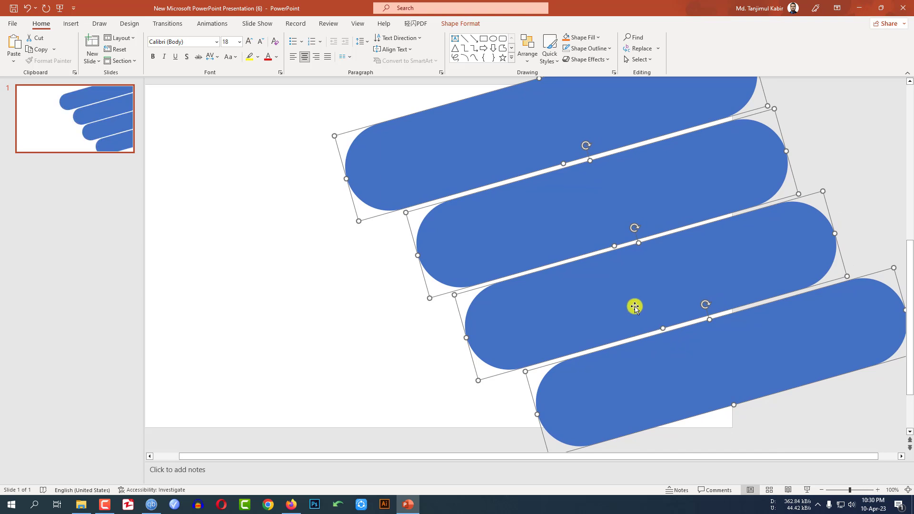
pyautogui.press('Left')
pyautogui.scroll(2, 630, 307)
pyautogui.scroll(-1, 629, 307)
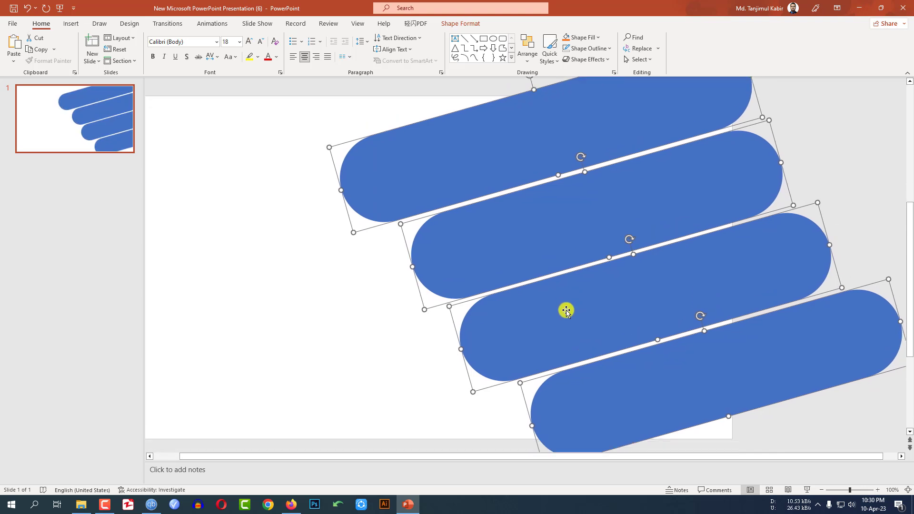
pyautogui.click(839, 430)
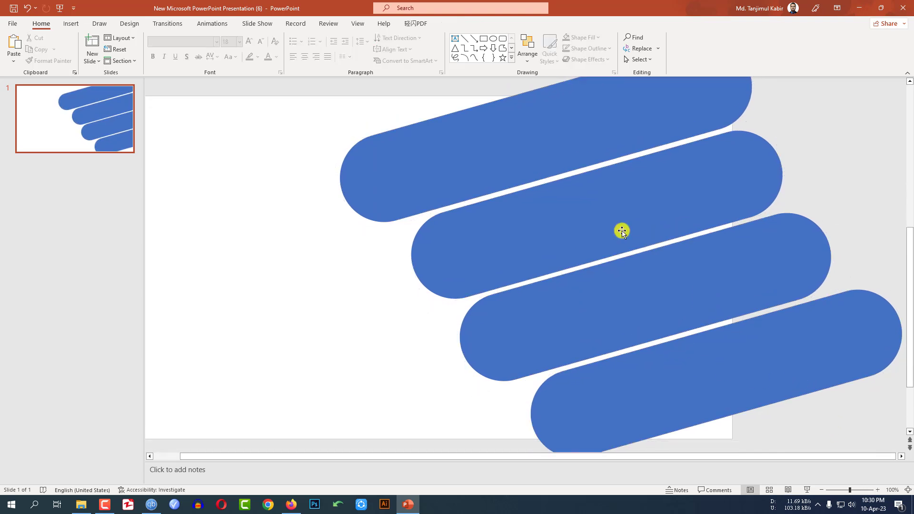
pyautogui.click(620, 230)
pyautogui.click(642, 241)
# Group the four pills into a single object
pyautogui.hotkey('ctrl', 'a')
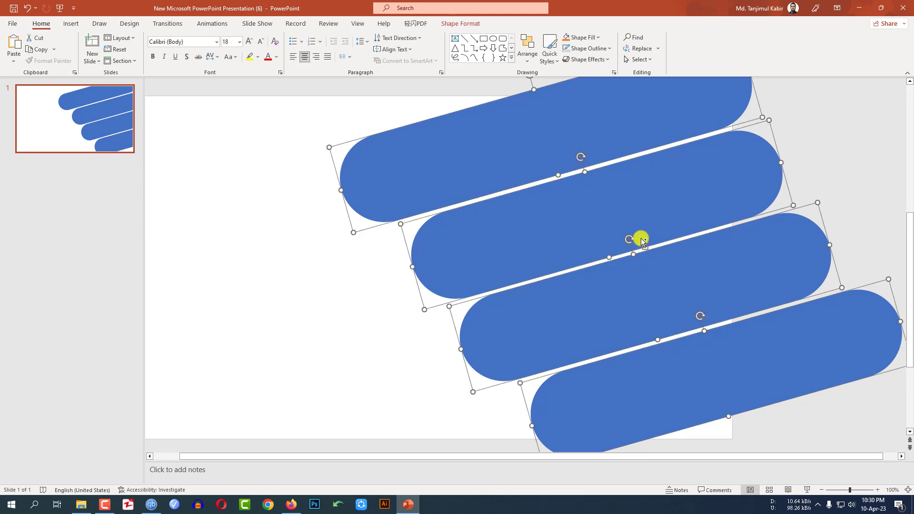
pyautogui.hotkey('ctrl', 'g')
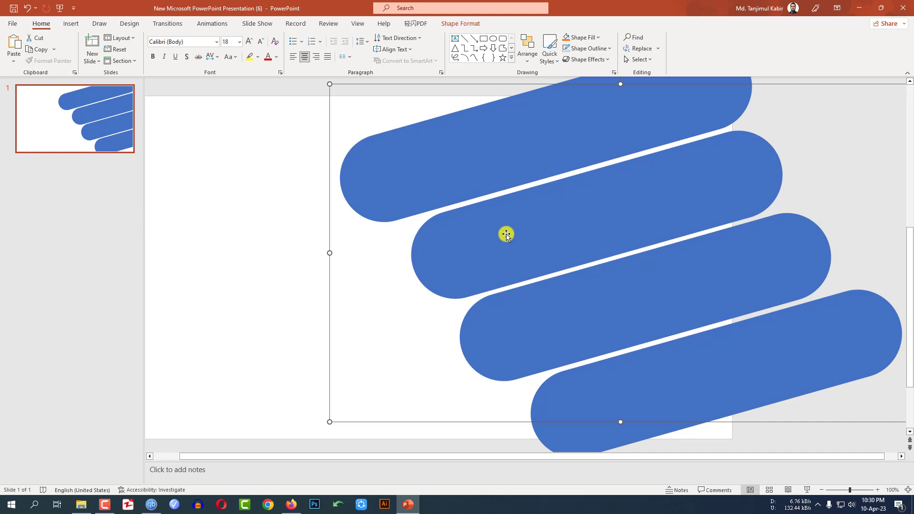
pyautogui.press('Escape')
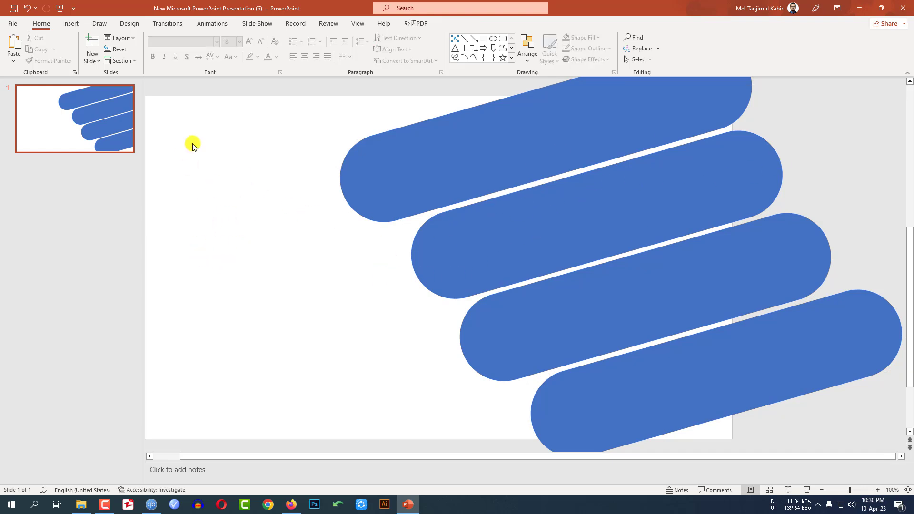
pyautogui.click(73, 24)
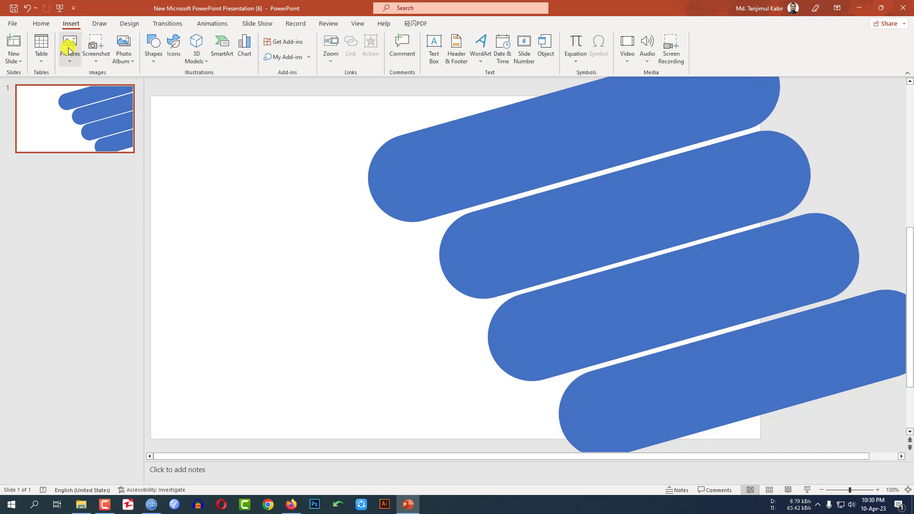
# Add a text box reading 'CITY' left of the pills, 96 pt bold
pyautogui.click(158, 64)
pyautogui.click(157, 88)
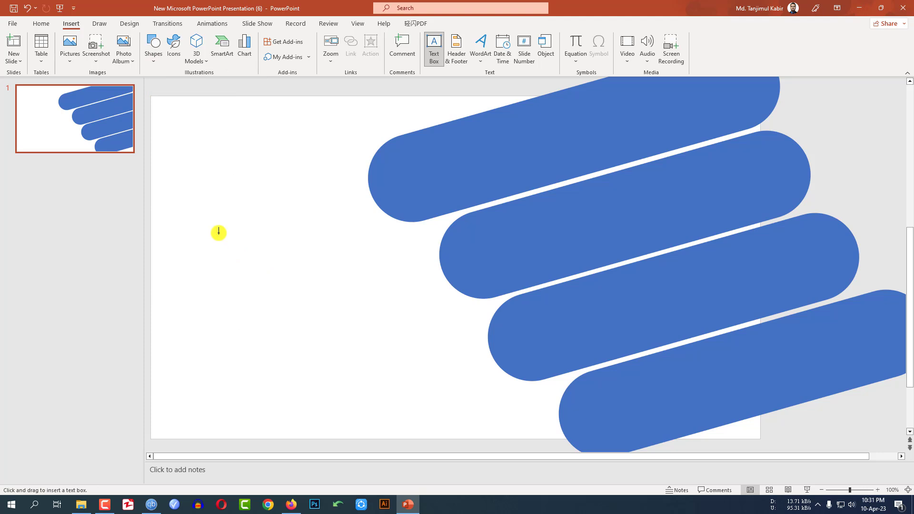
pyautogui.moveTo(214, 229); pyautogui.dragTo(327, 286)
pyautogui.write('CITY')
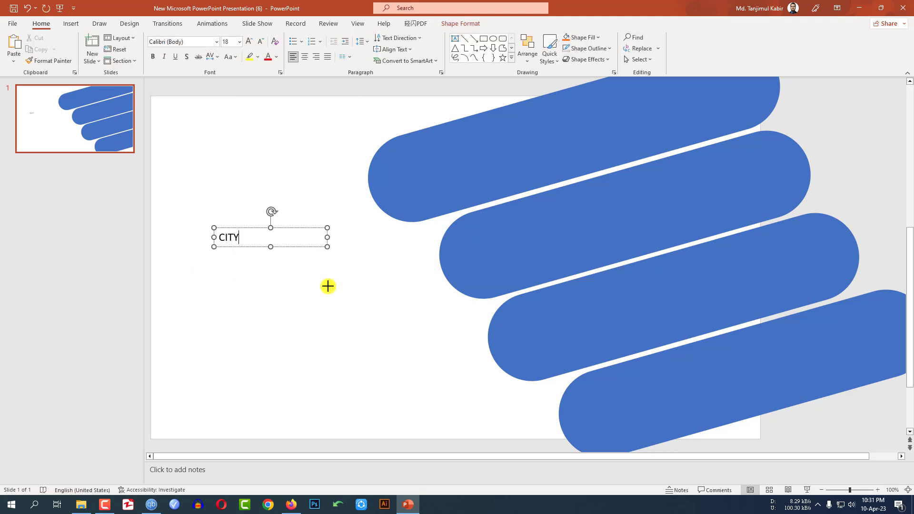
pyautogui.hotkey('ctrl', 'a')
pyautogui.click(239, 41)
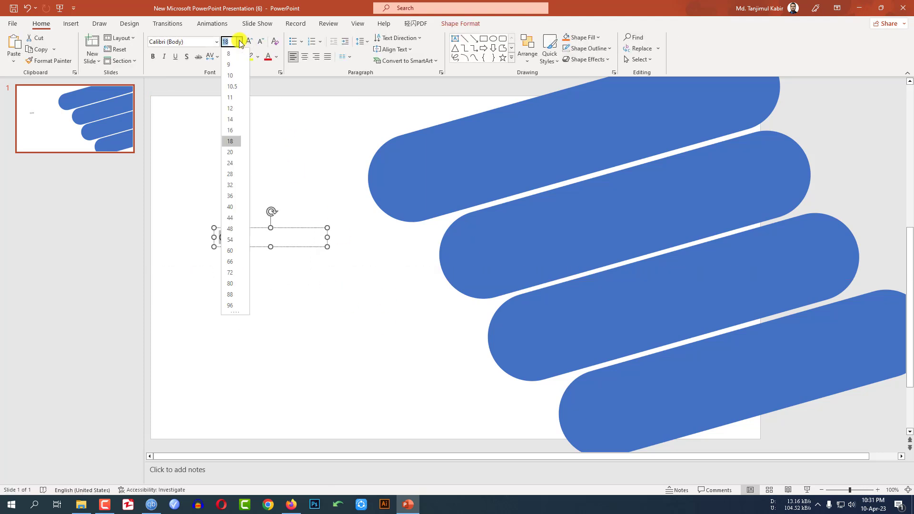
pyautogui.click(230, 306)
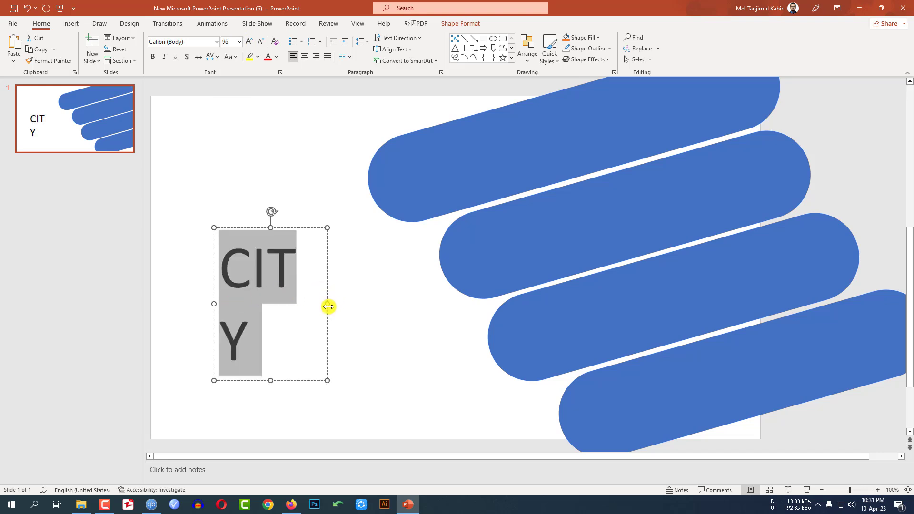
pyautogui.moveTo(326, 306); pyautogui.dragTo(367, 302)
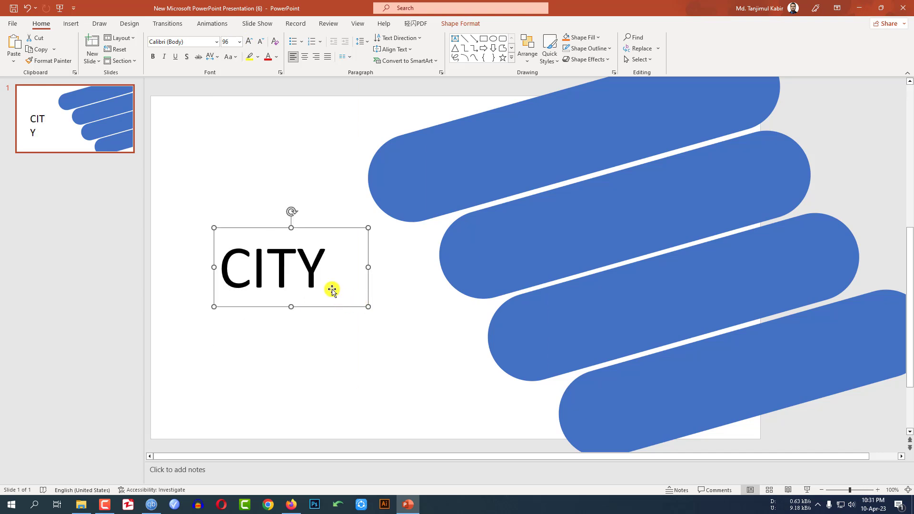
pyautogui.click(153, 58)
# Set the CITY title font to Arial and move it up and left
pyautogui.click(196, 43)
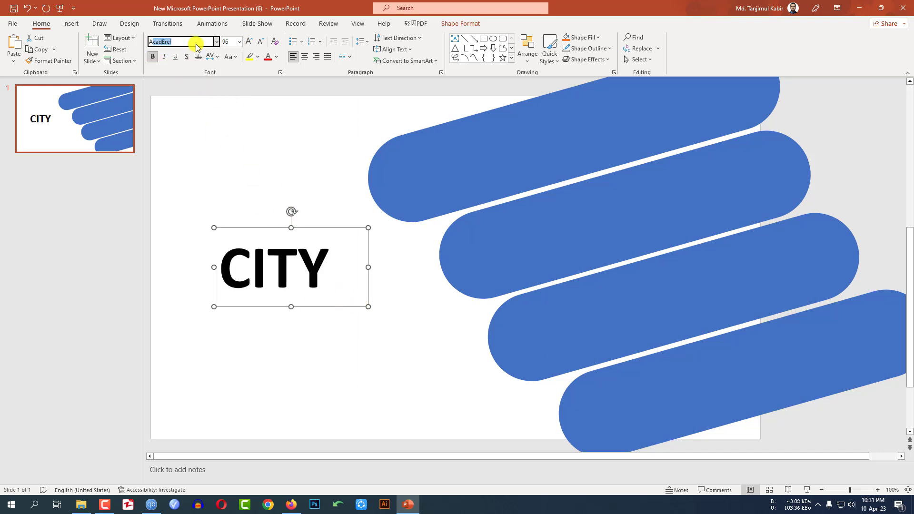
pyautogui.write('Arial')
pyautogui.press('Return')
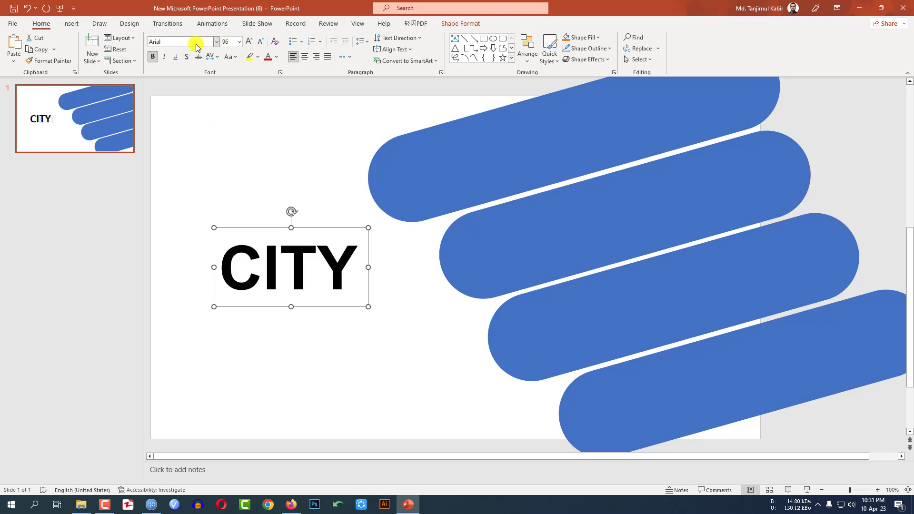
pyautogui.moveTo(308, 300); pyautogui.dragTo(289, 283)
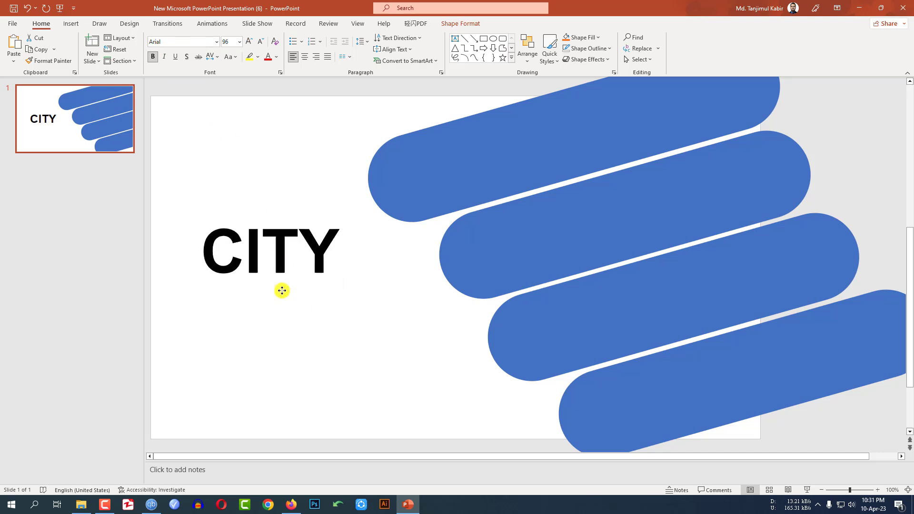
pyautogui.click(345, 306)
pyautogui.click(71, 25)
# Add a text box below the title and paste the city definition paragraph
pyautogui.click(153, 47)
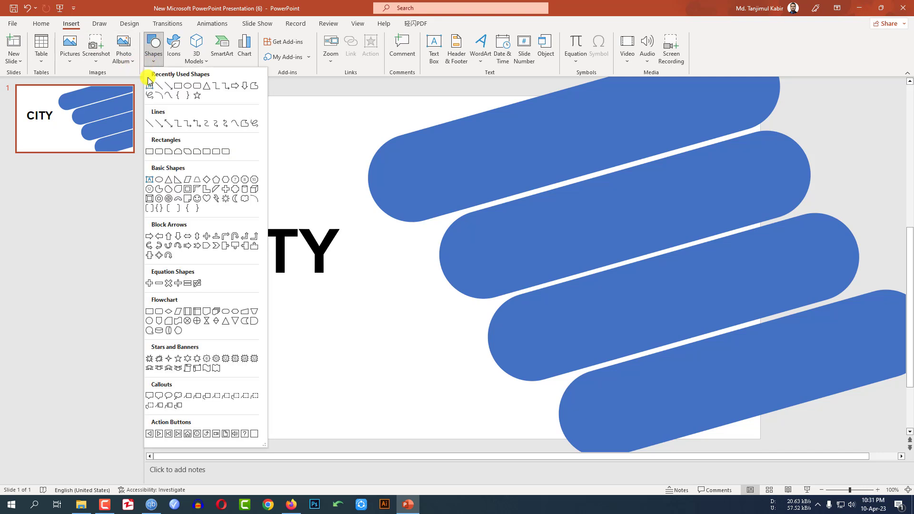
pyautogui.click(146, 89)
pyautogui.moveTo(204, 297); pyautogui.dragTo(362, 424)
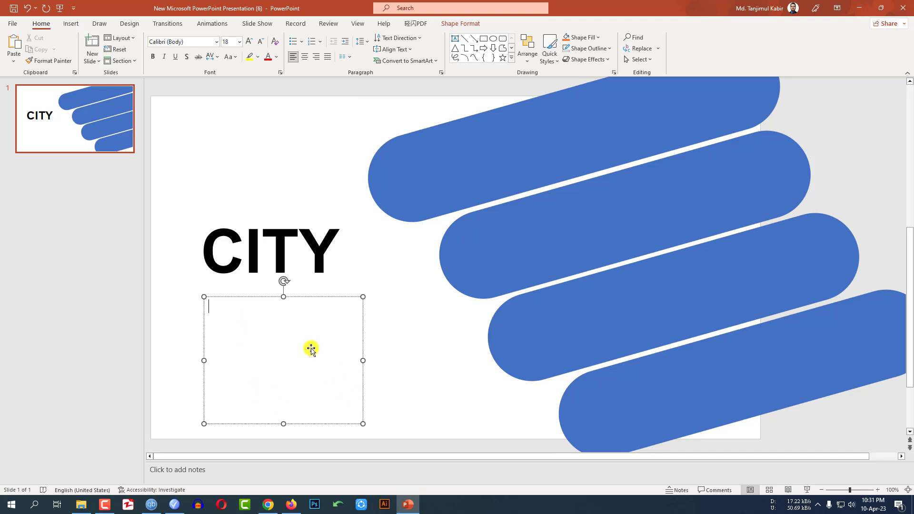
pyautogui.write('It can be defined as a permanent and densely settled place with administratively defined boundaries whose members work primarily on non-agricultural tasks.')
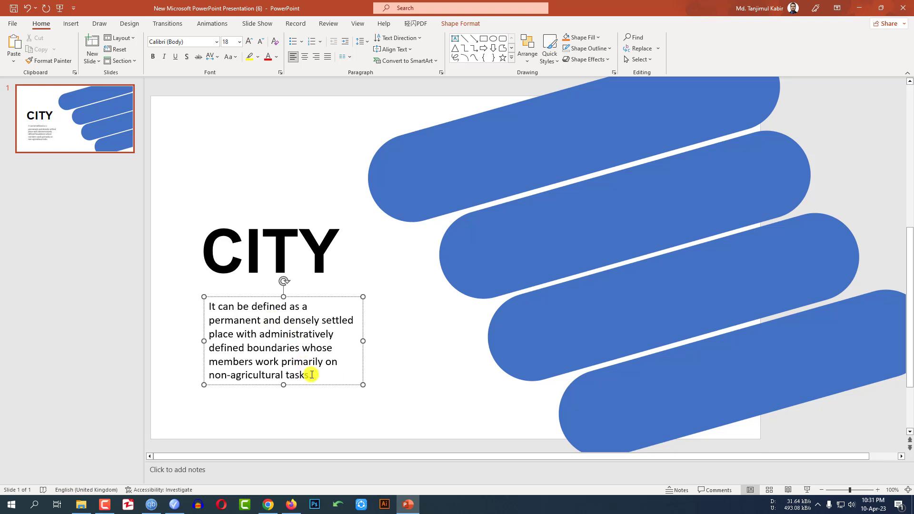
pyautogui.moveTo(306, 373); pyautogui.dragTo(209, 306)
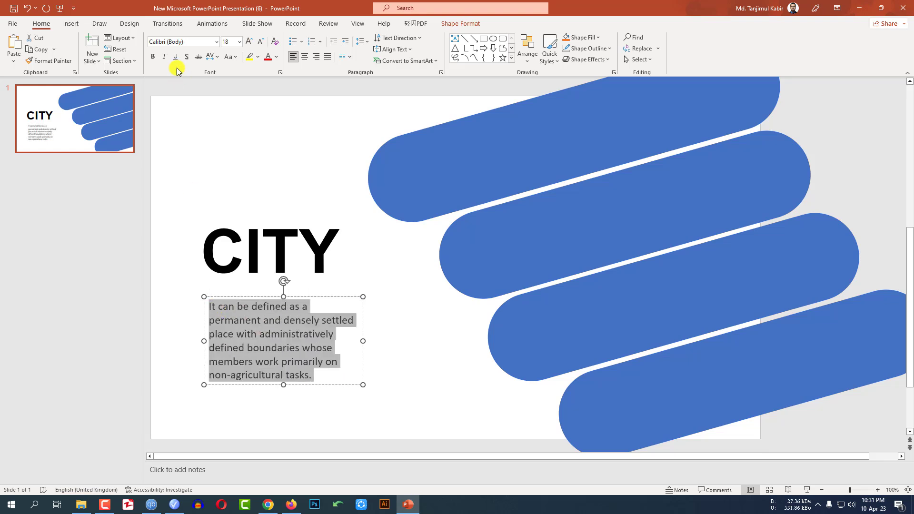
# Format the definition paragraph as 20 pt Arial, not bold
pyautogui.click(249, 42)
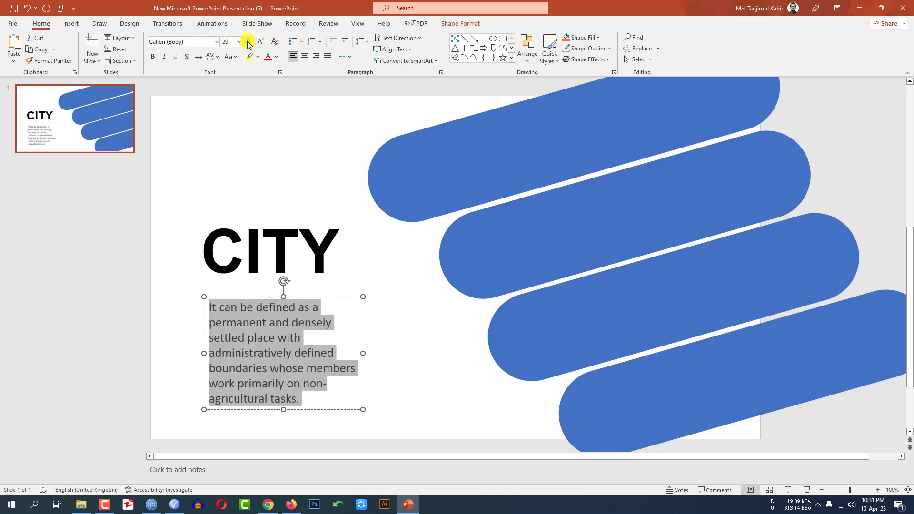
pyautogui.click(198, 42)
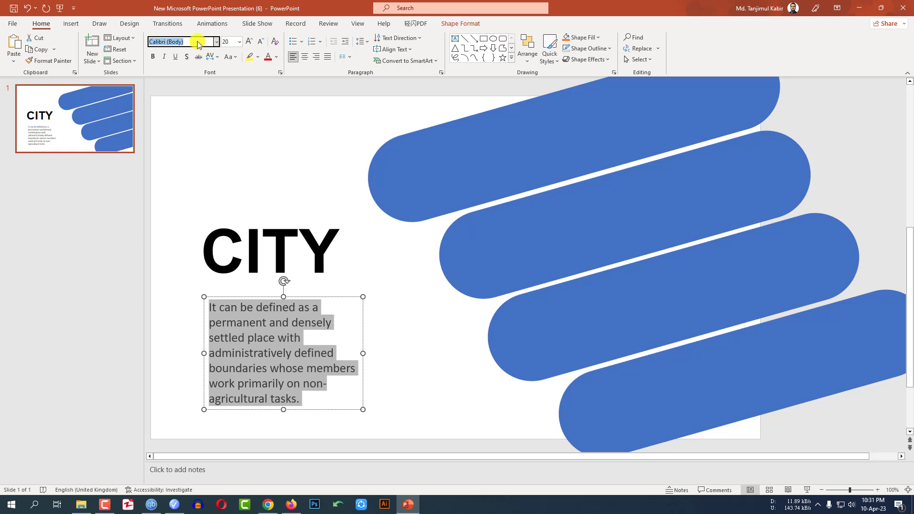
pyautogui.write('Arial')
pyautogui.press('Return')
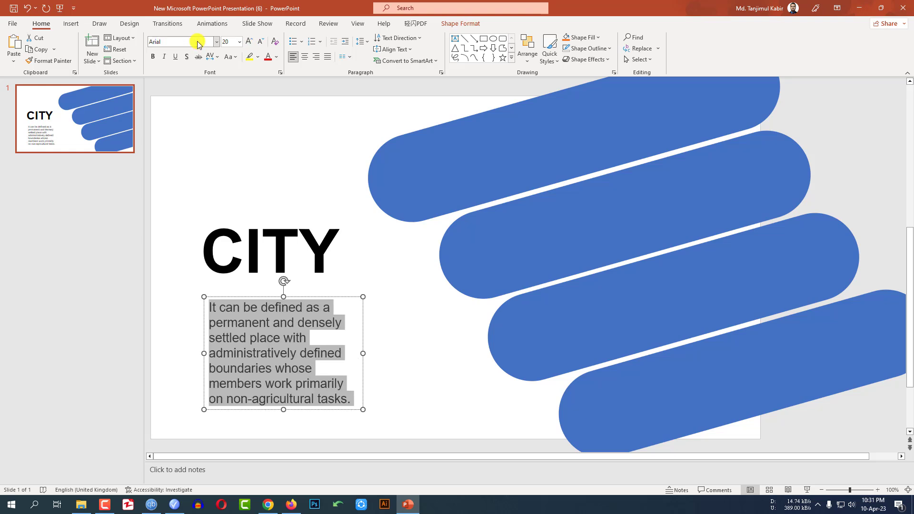
pyautogui.click(153, 56)
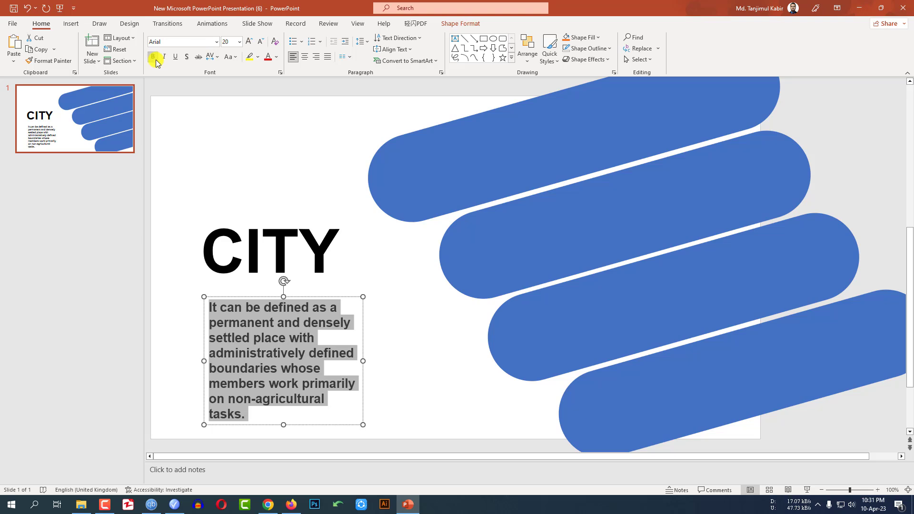
pyautogui.click(155, 59)
pyautogui.click(424, 320)
pyautogui.click(316, 261)
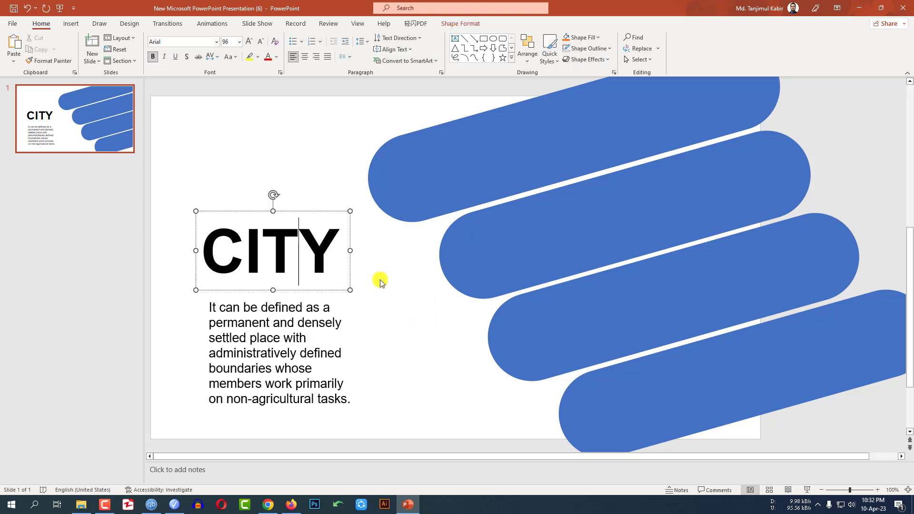
# Select the CITY title and choose a picture text fill from a file
pyautogui.moveTo(333, 253); pyautogui.dragTo(218, 254)
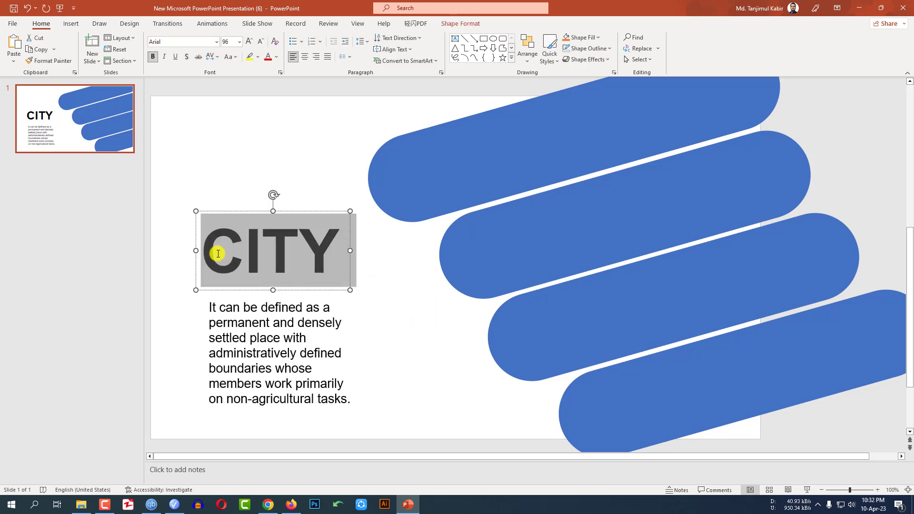
pyautogui.click(467, 23)
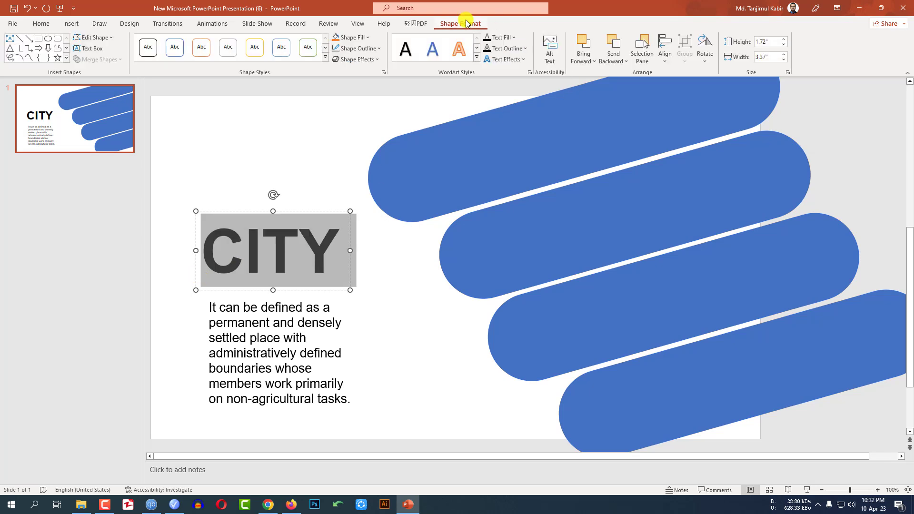
pyautogui.click(514, 43)
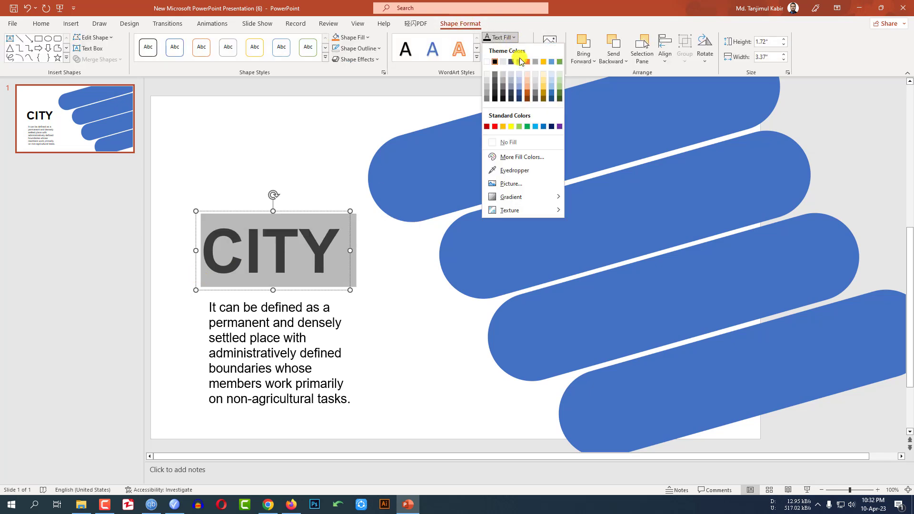
pyautogui.click(511, 184)
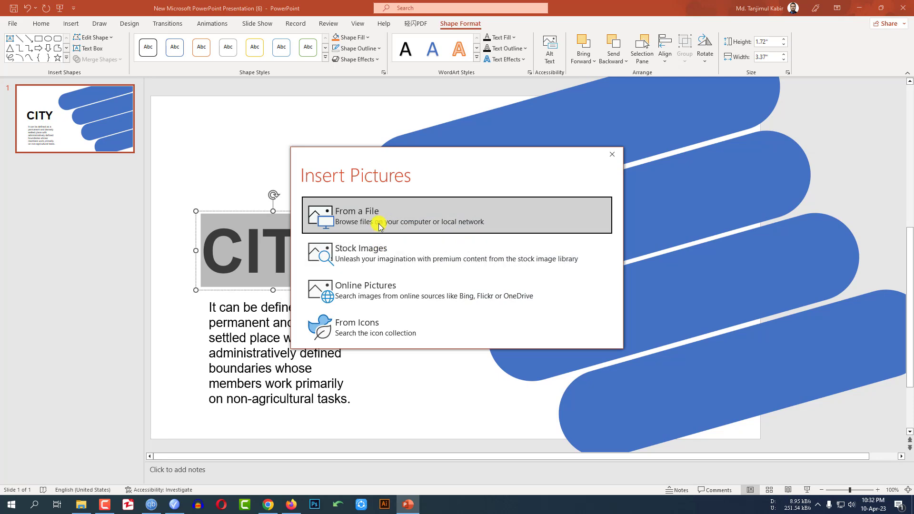
pyautogui.click(379, 225)
# Fill the CITY letters with the colourful abstract image from Downloads
pyautogui.click(148, 263)
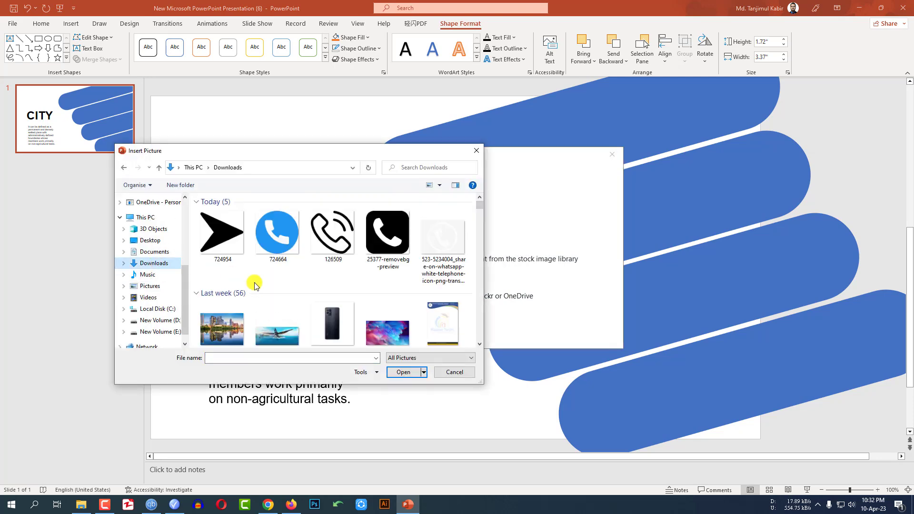
pyautogui.scroll(-5, 254, 284)
pyautogui.scroll(-5, 253, 284)
pyautogui.scroll(-5, 253, 283)
pyautogui.scroll(-3, 251, 282)
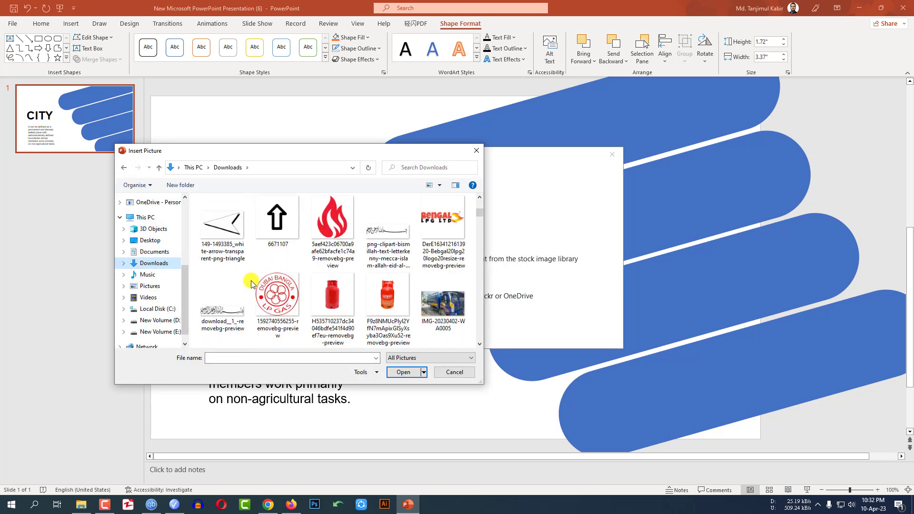
pyautogui.scroll(-2, 252, 282)
pyautogui.scroll(-3, 251, 283)
pyautogui.scroll(-3, 251, 282)
pyautogui.click(398, 227)
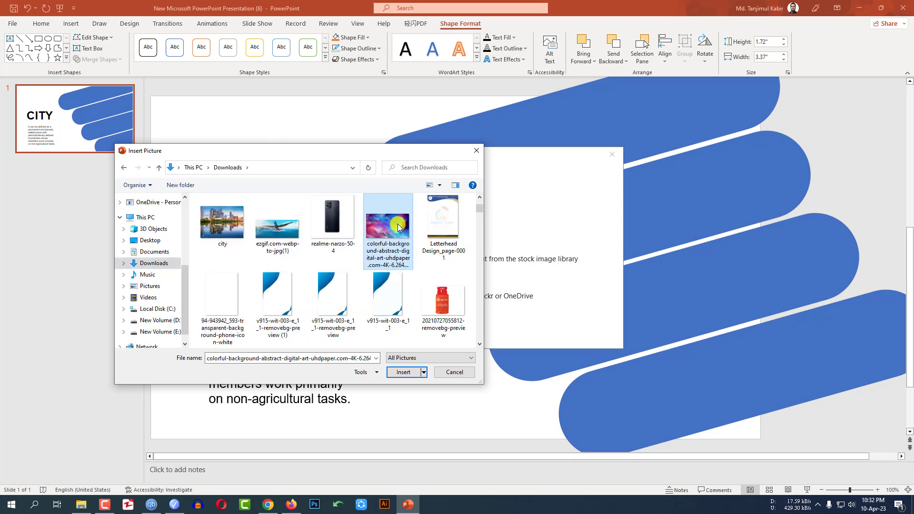
pyautogui.click(402, 373)
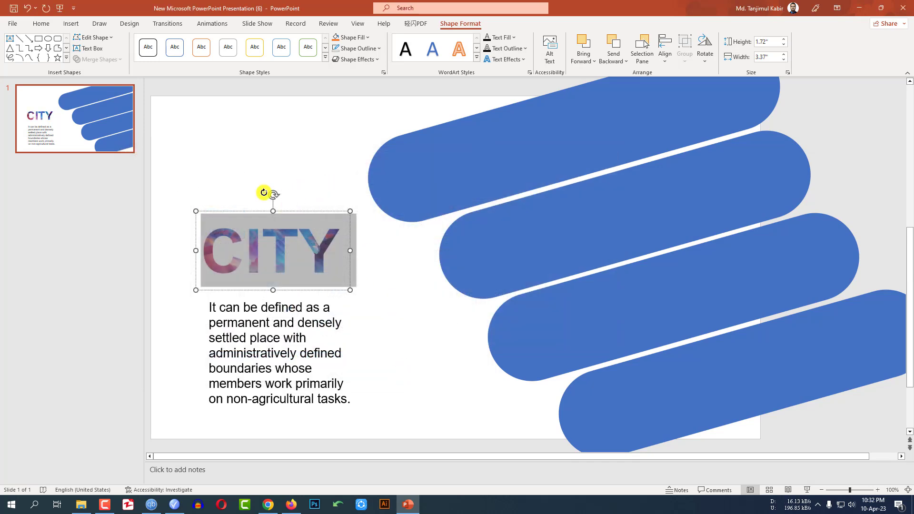
pyautogui.click(306, 182)
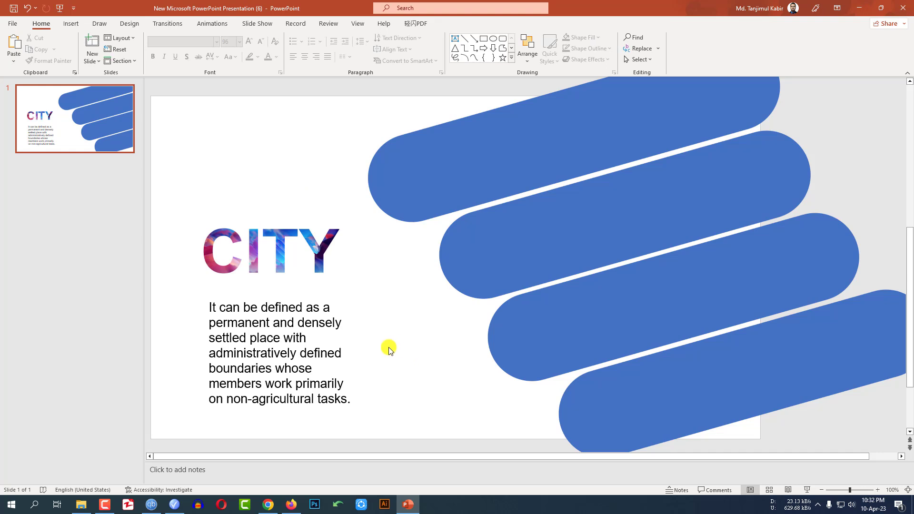
pyautogui.click(277, 259)
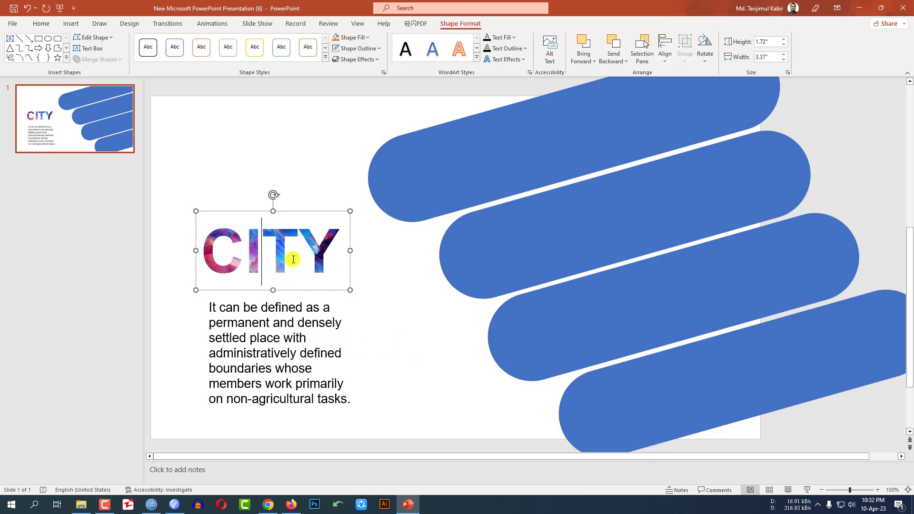
pyautogui.click(314, 353)
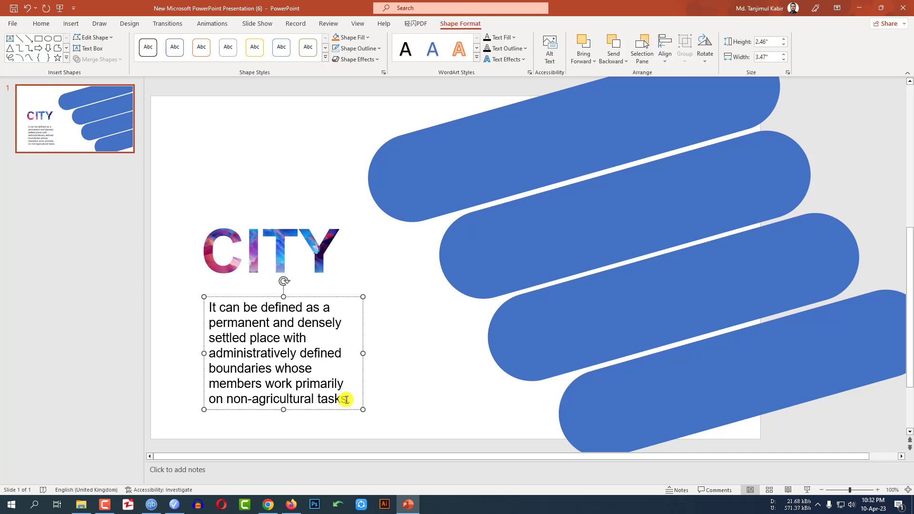
# Set the definition paragraph's font colour to black, leaving WordArt styles unapplied
pyautogui.moveTo(283, 366); pyautogui.dragTo(201, 313)
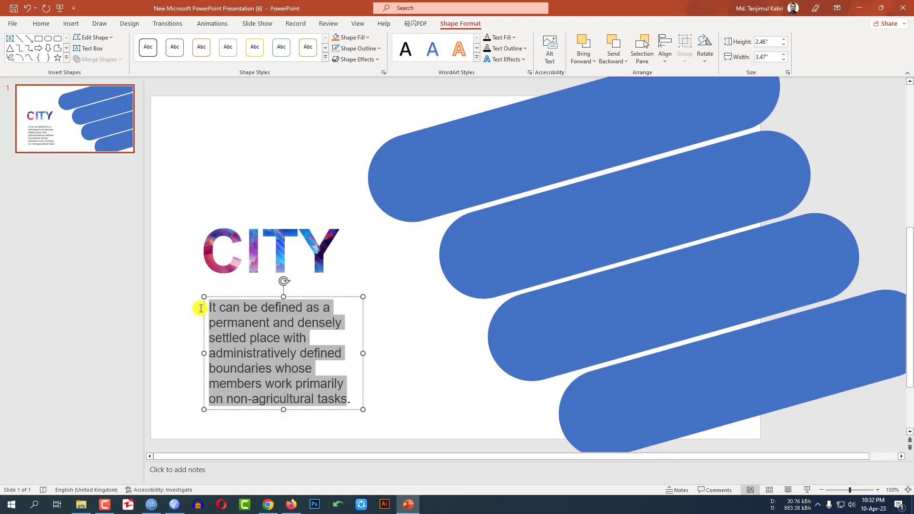
pyautogui.click(41, 24)
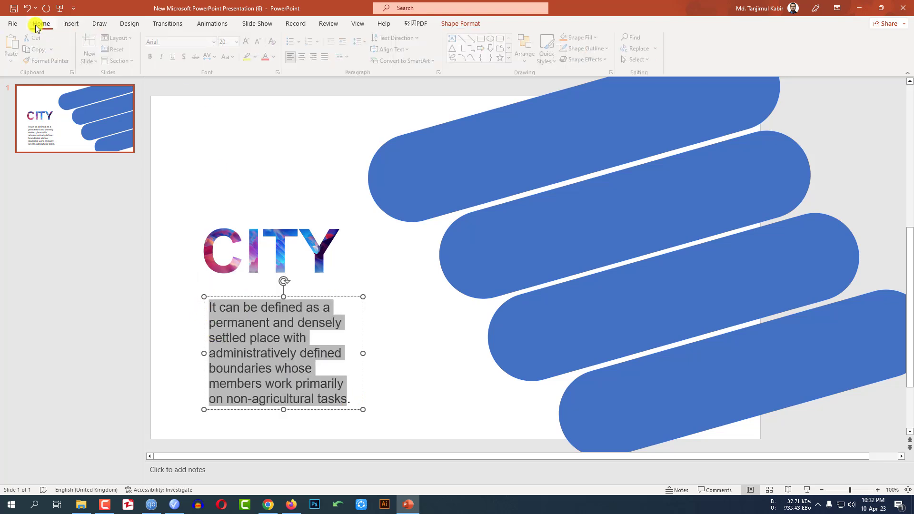
pyautogui.click(276, 56)
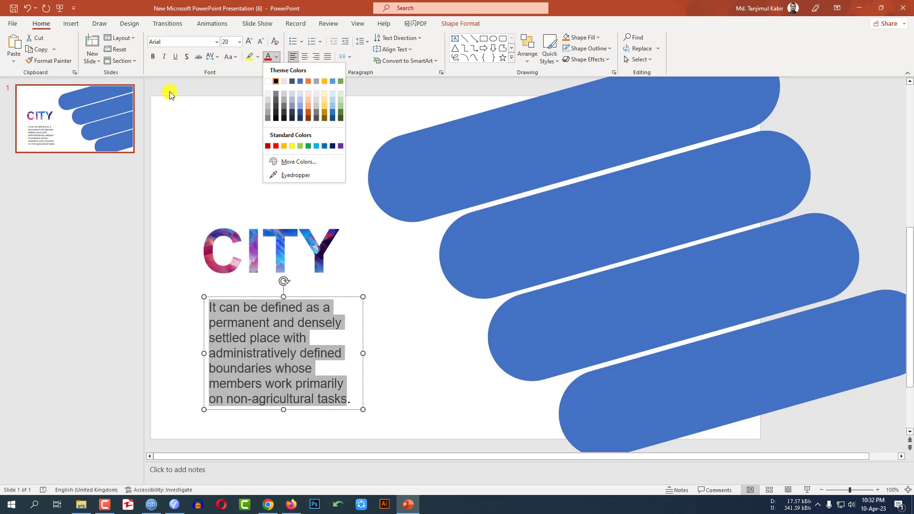
pyautogui.click(188, 61)
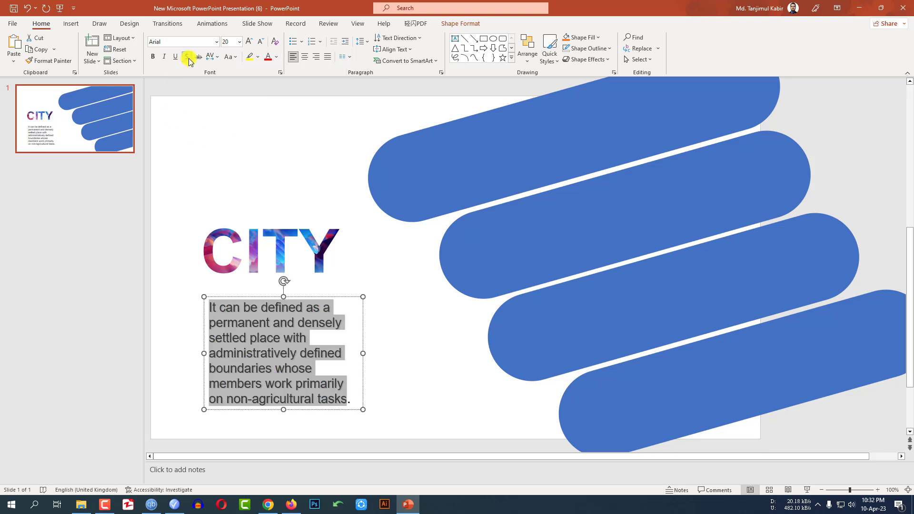
pyautogui.click(461, 23)
pyautogui.click(476, 60)
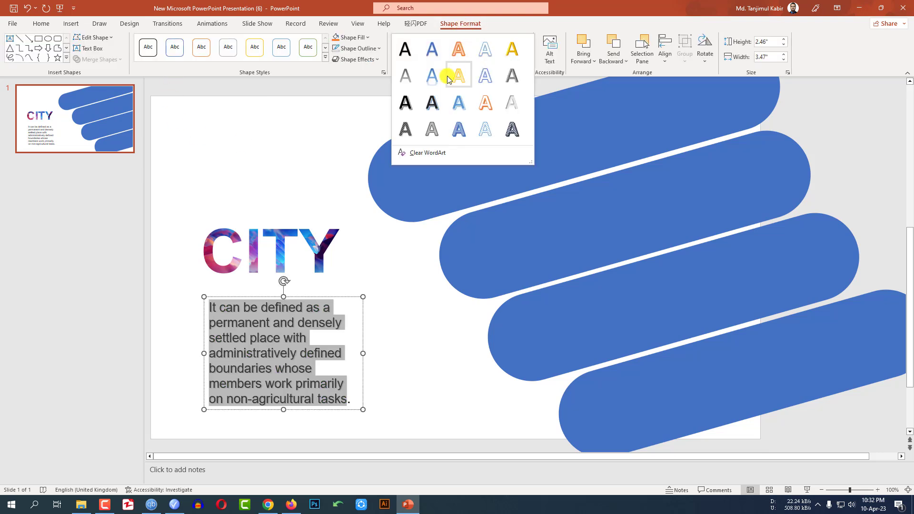
pyautogui.click(413, 328)
pyautogui.click(575, 146)
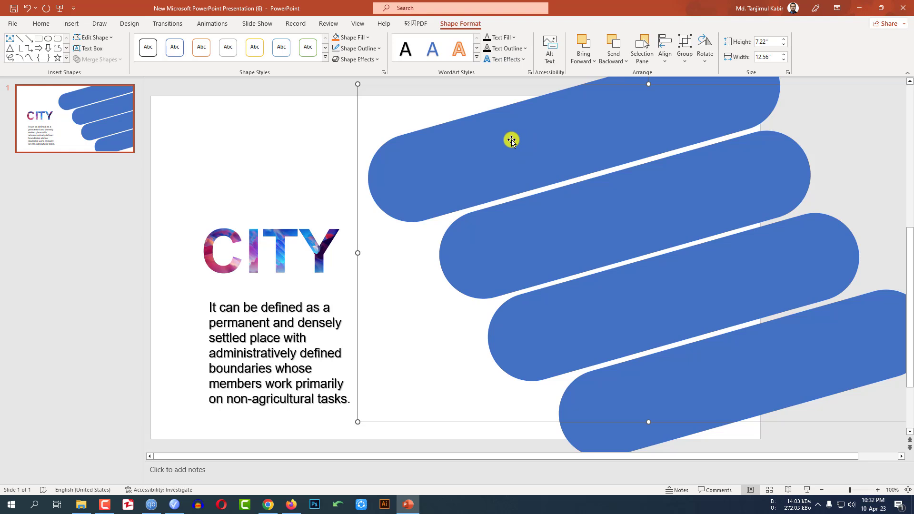
# Fill the grouped pills with the city skyline photo from Downloads using Format Shape picture fill
pyautogui.rightClick(515, 122)
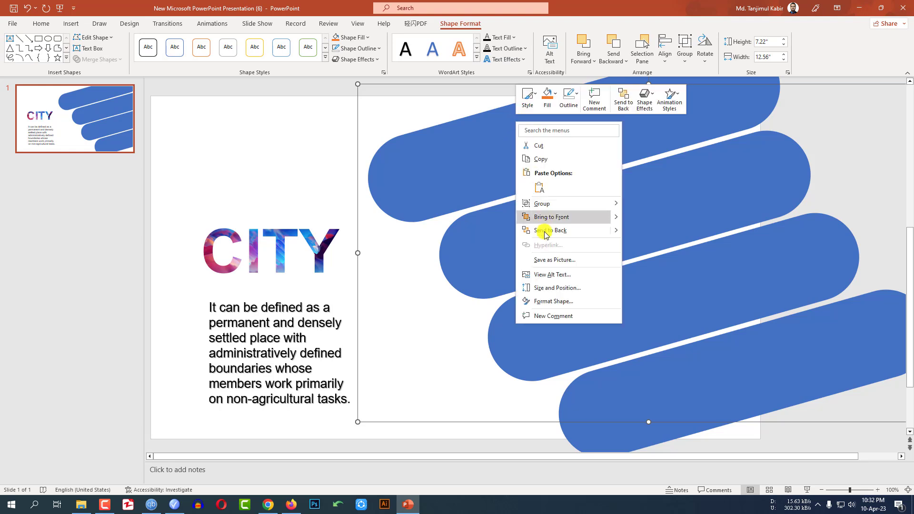
pyautogui.click(555, 301)
pyautogui.click(798, 143)
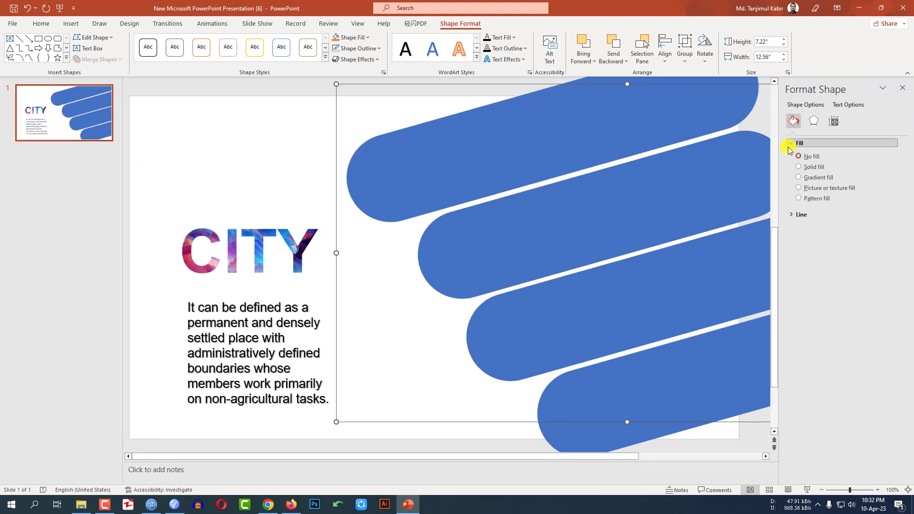
pyautogui.click(799, 190)
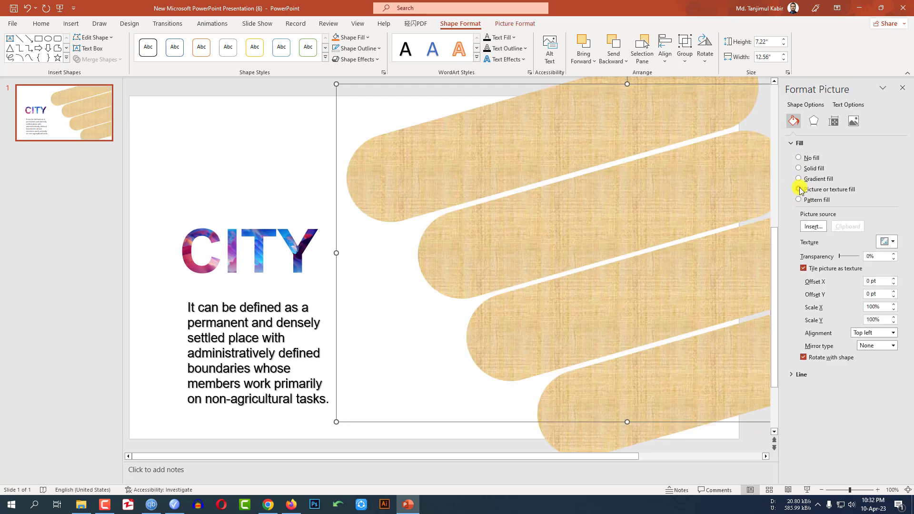
pyautogui.click(812, 227)
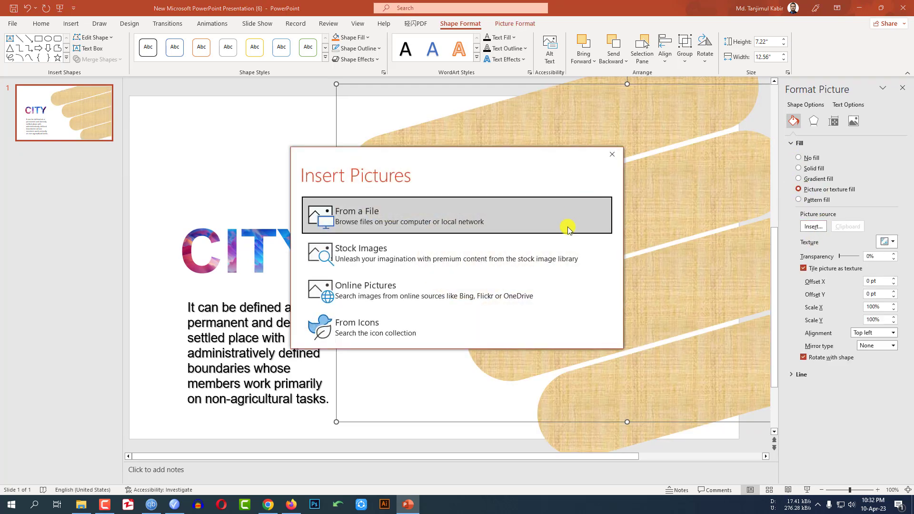
pyautogui.click(390, 214)
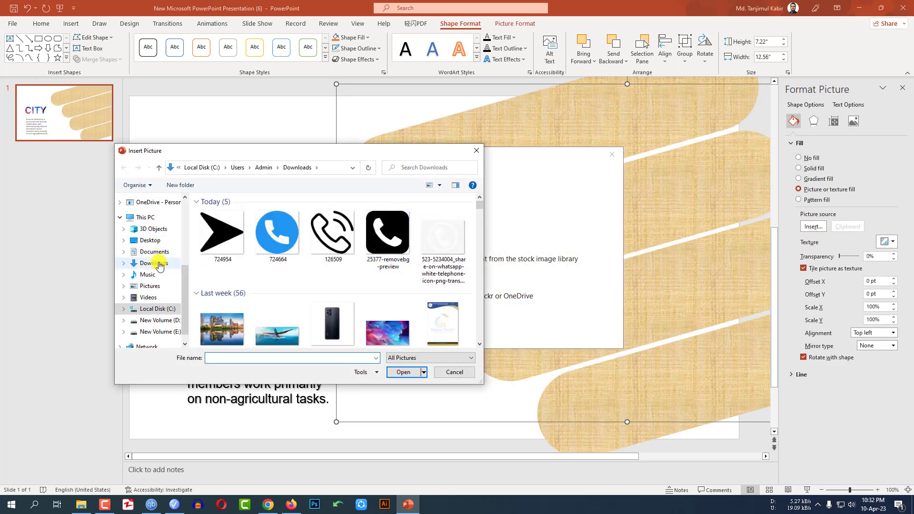
pyautogui.click(157, 263)
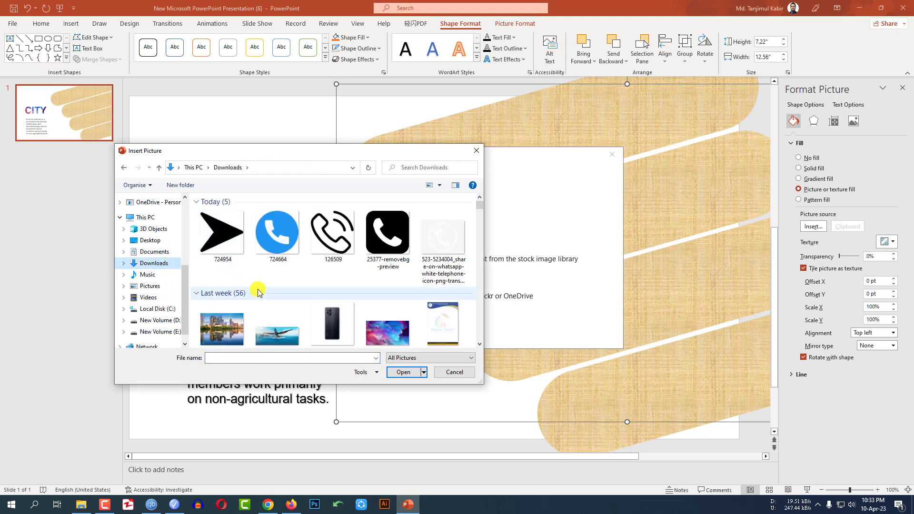
pyautogui.scroll(-1, 257, 292)
pyautogui.click(233, 293)
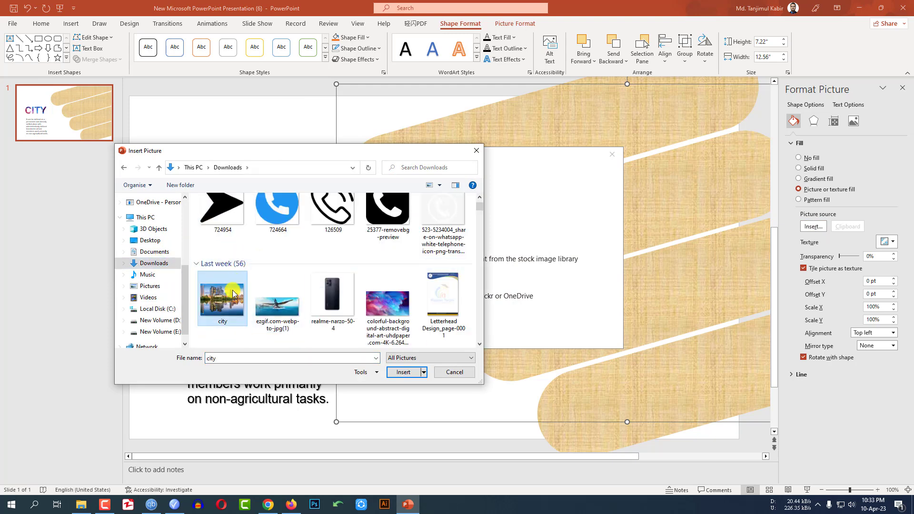
pyautogui.click(402, 372)
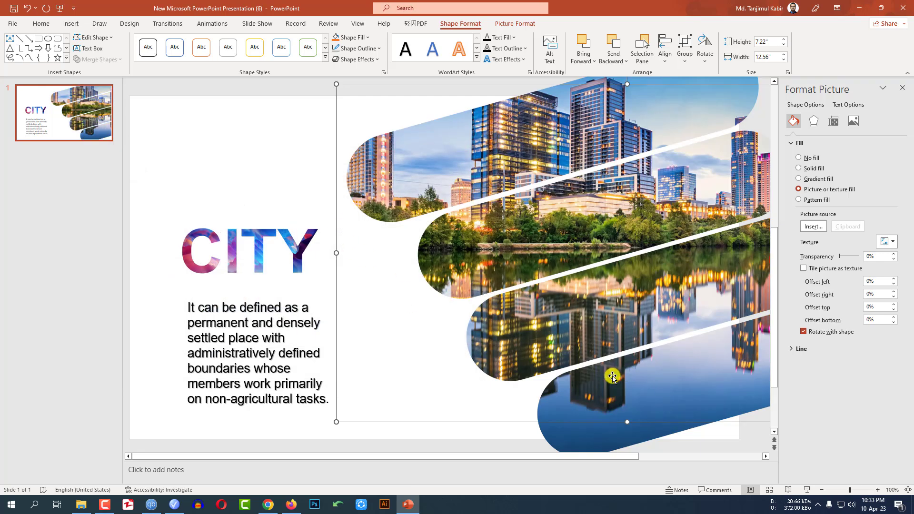
pyautogui.click(312, 110)
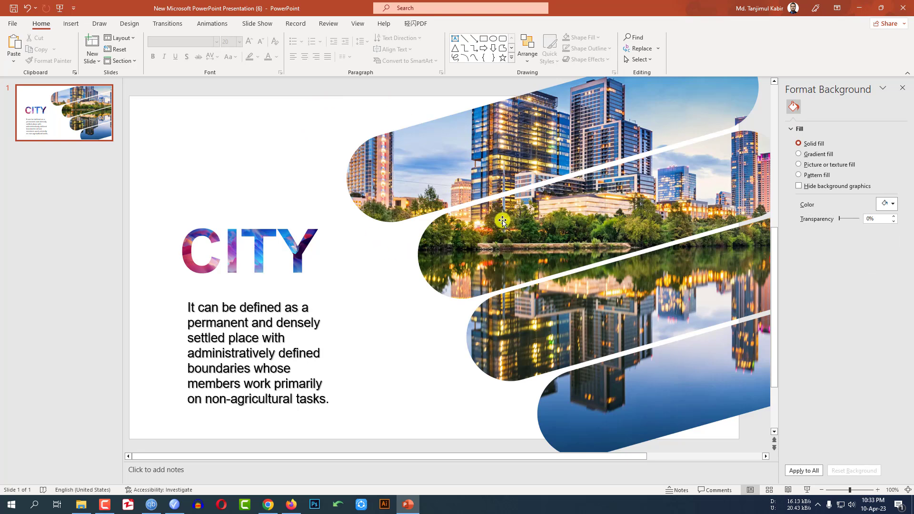
# Apply the Fly In animation to the CITY title and the city picture pills
pyautogui.click(224, 251)
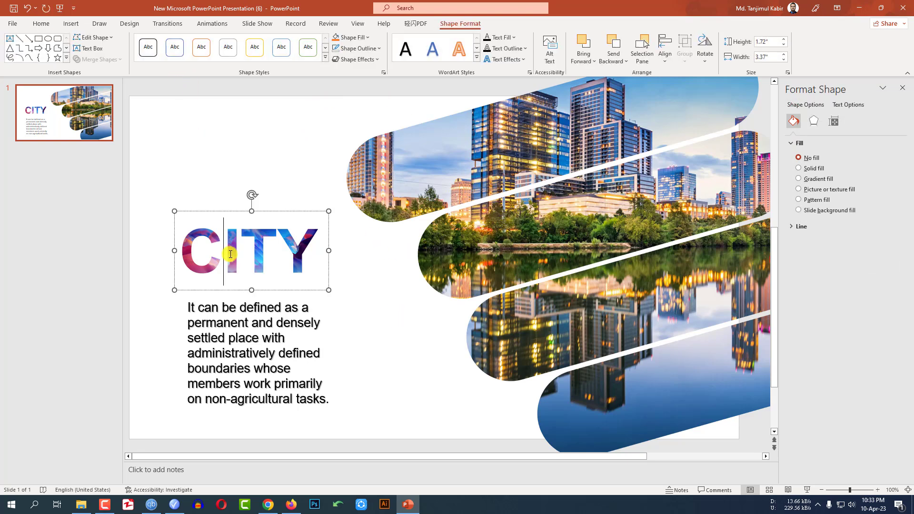
pyautogui.click(210, 24)
pyautogui.click(171, 49)
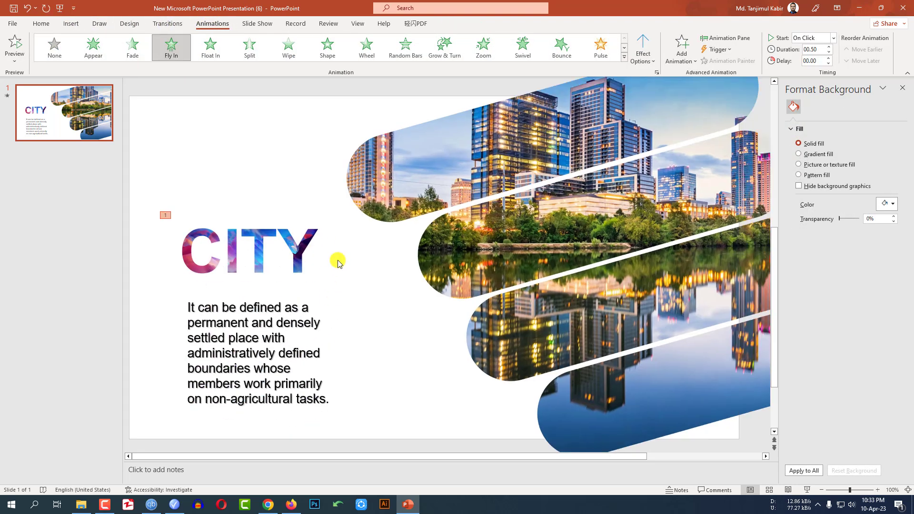
pyautogui.click(431, 182)
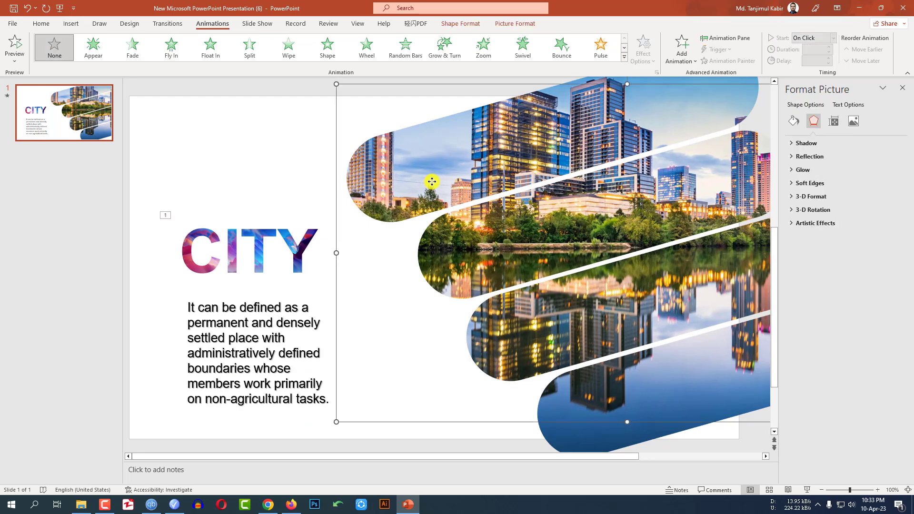
pyautogui.click(173, 49)
# Give the paragraph a Float In animation starting After Previous, then play the slideshow
pyautogui.click(276, 360)
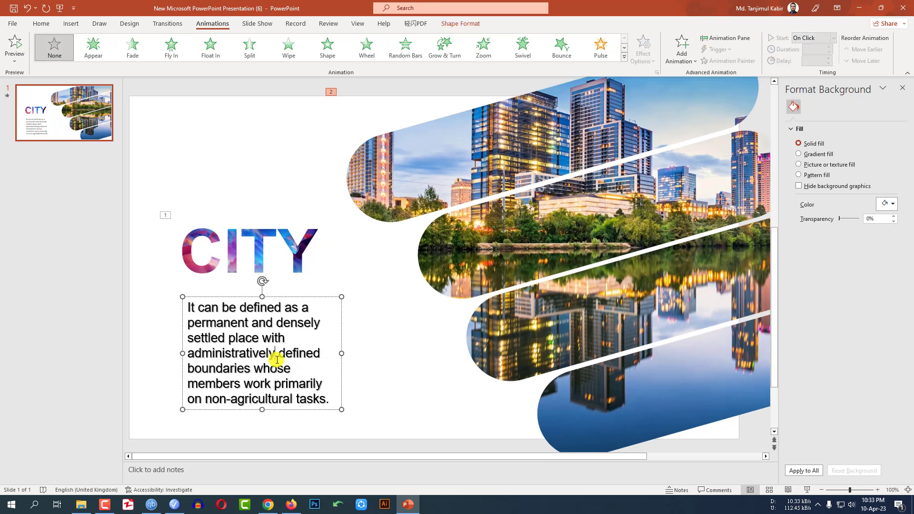
pyautogui.click(211, 50)
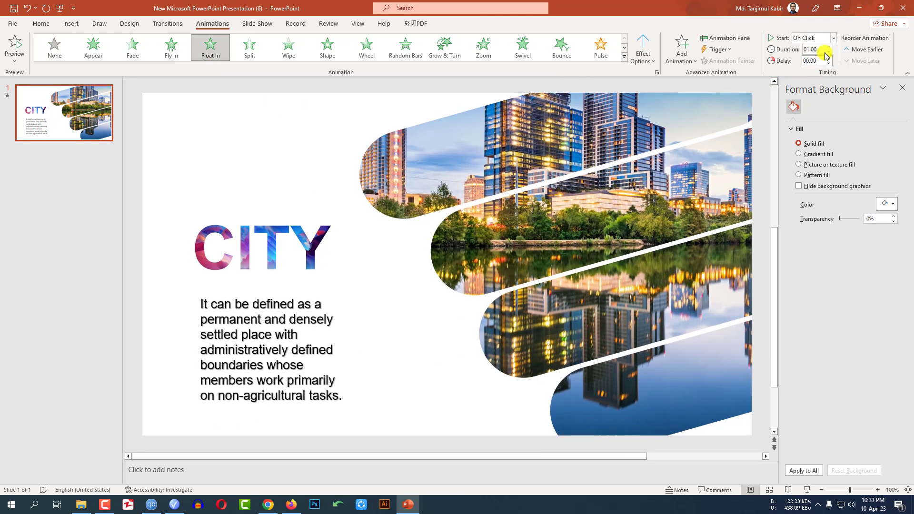
pyautogui.click(832, 38)
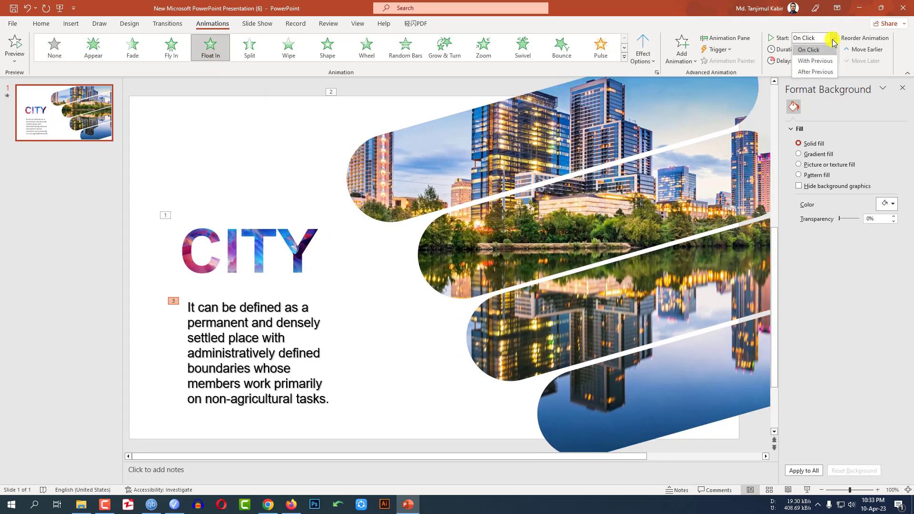
pyautogui.click(817, 72)
pyautogui.click(595, 204)
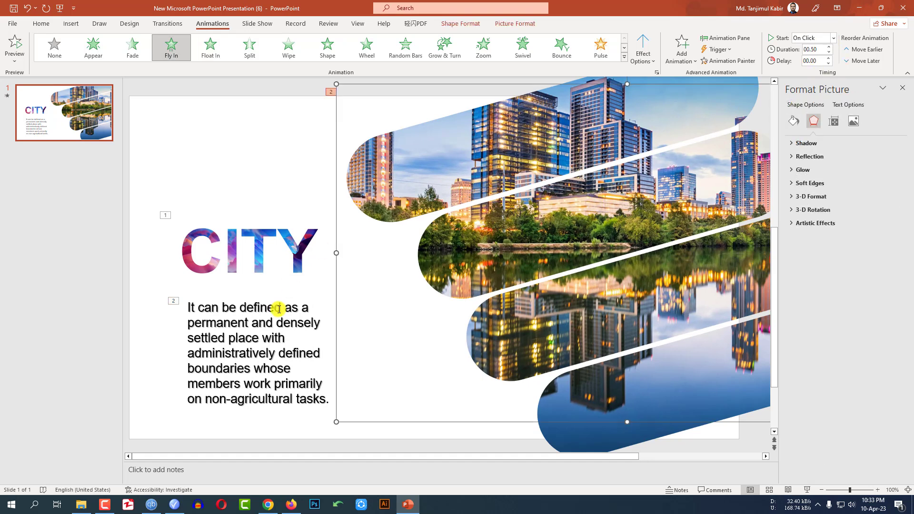
pyautogui.click(262, 347)
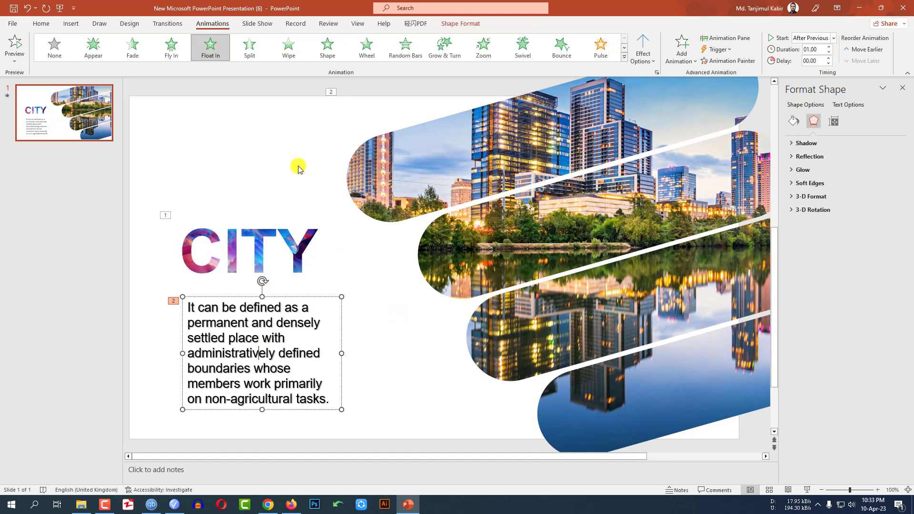
pyautogui.click(808, 490)
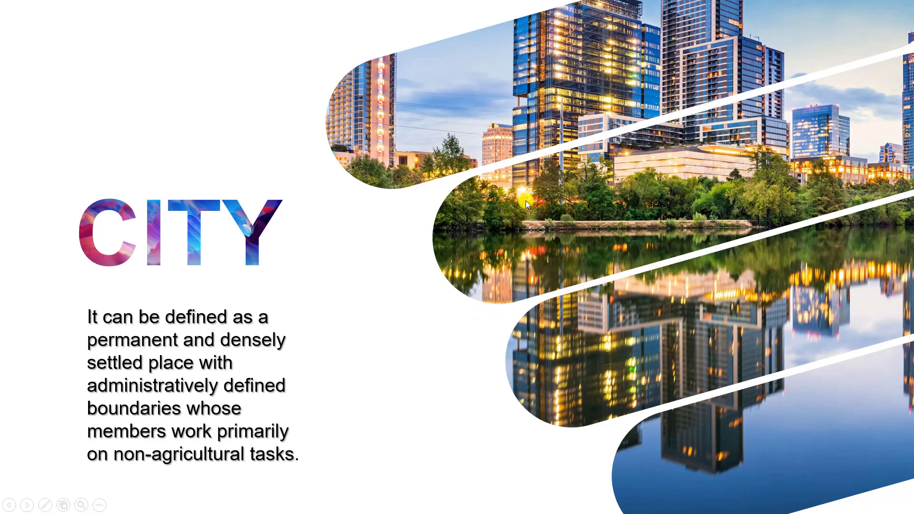
# Exit the CITY slideshow to return to editing view, then bring up the web browser
pyautogui.press('Escape')
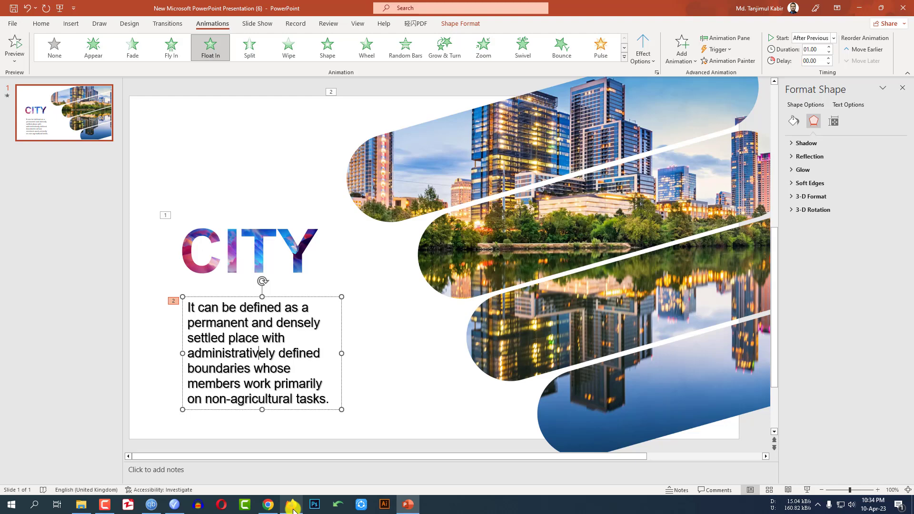
pyautogui.click(292, 505)
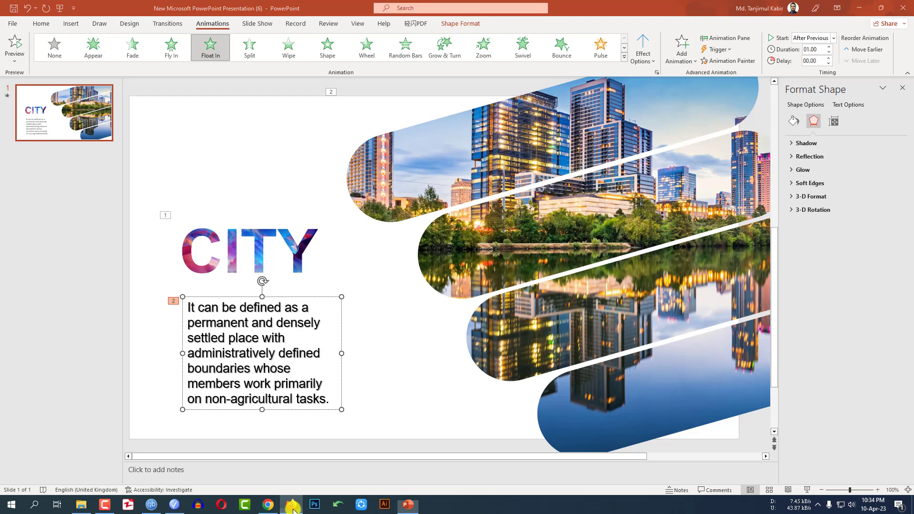
# Search YouTube for 'online education 360' and browse that channel's Videos tab
pyautogui.click(390, 68)
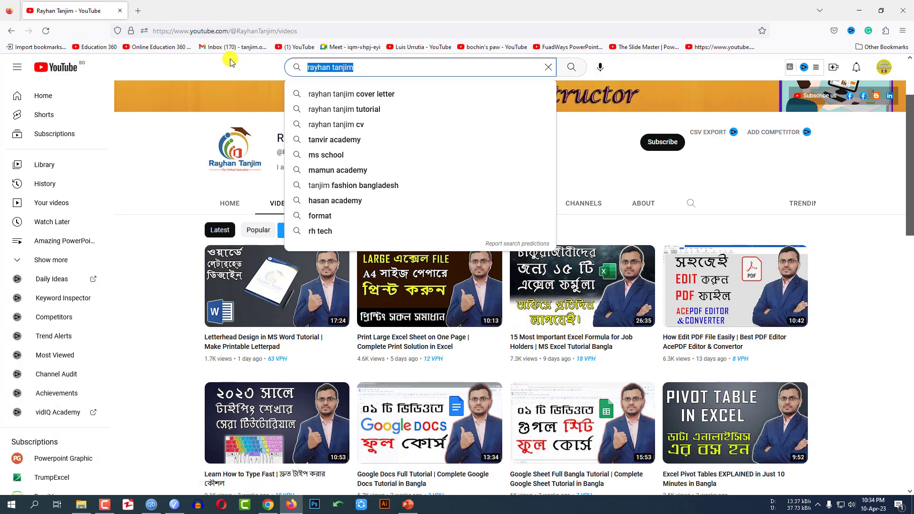
pyautogui.write('online')
pyautogui.click(333, 94)
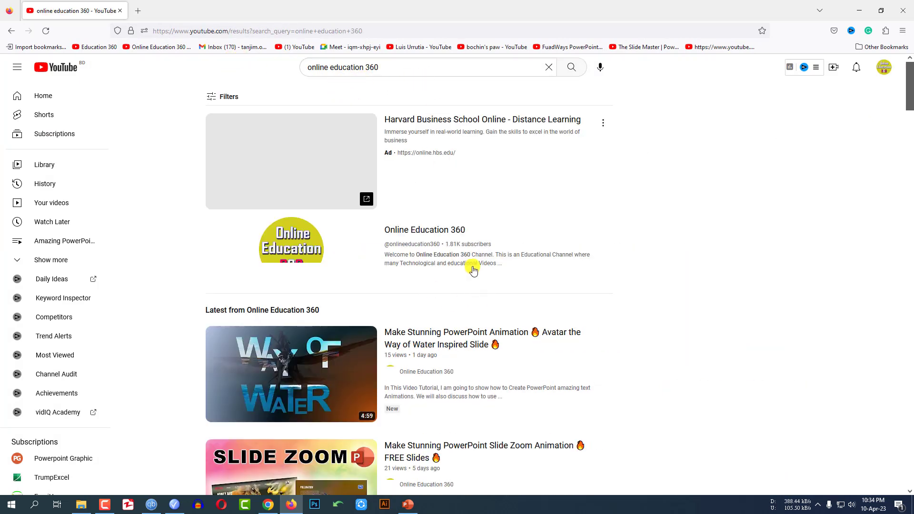
pyautogui.click(308, 255)
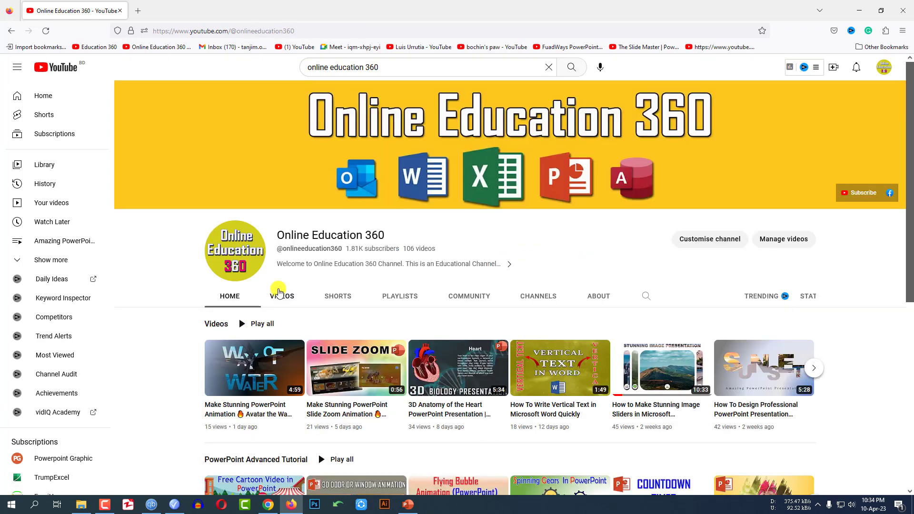
pyautogui.click(280, 295)
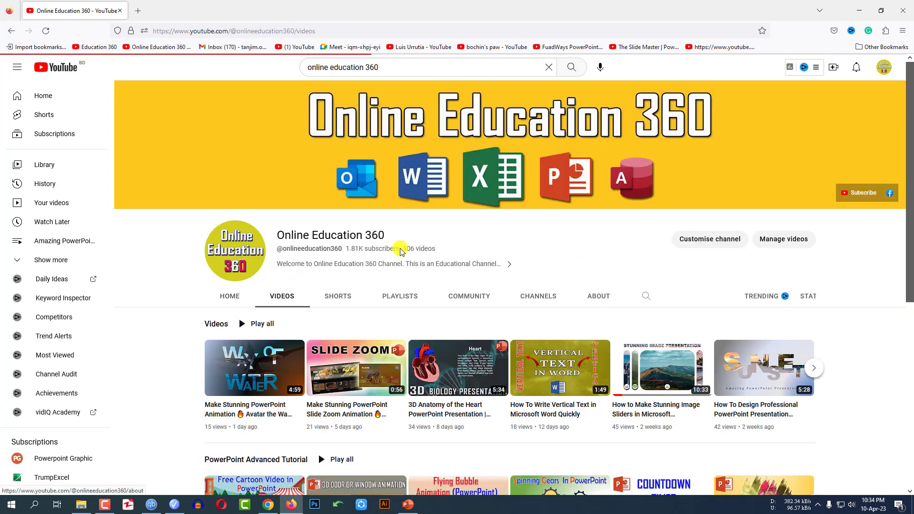
pyautogui.scroll(-3, 507, 250)
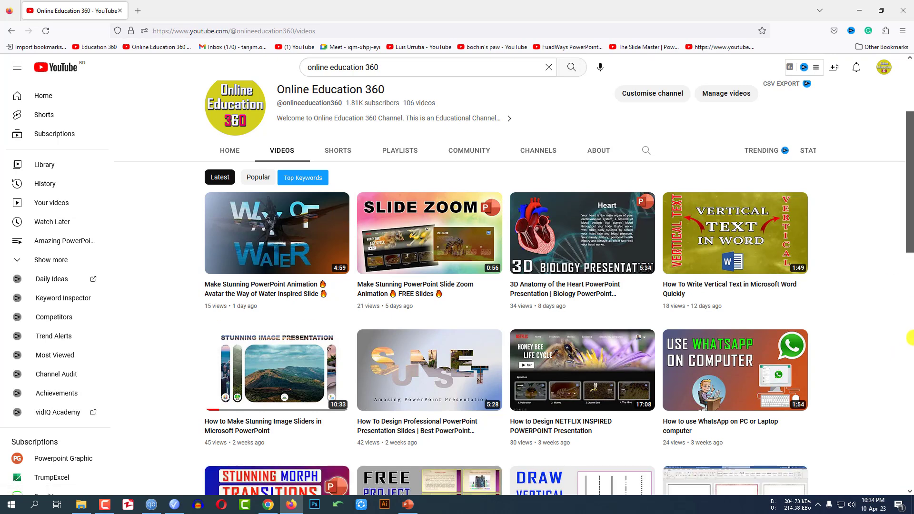
pyautogui.scroll(-2, 910, 337)
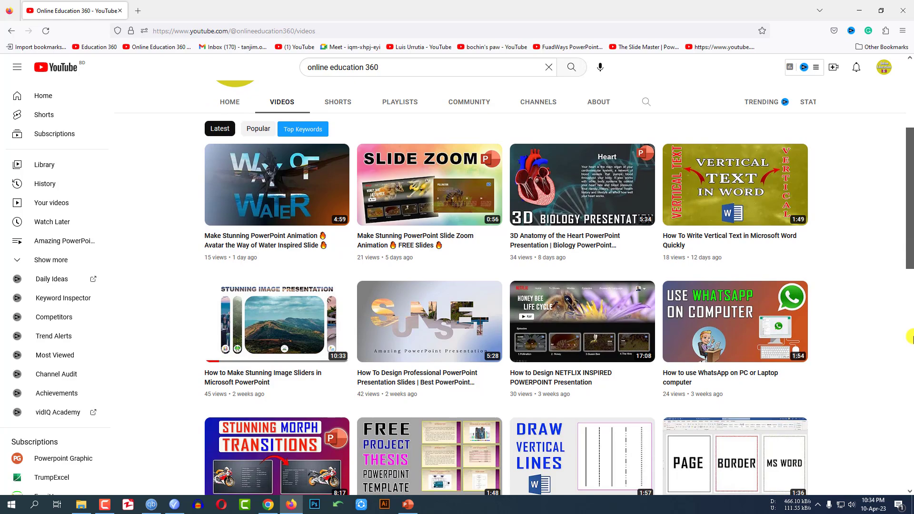